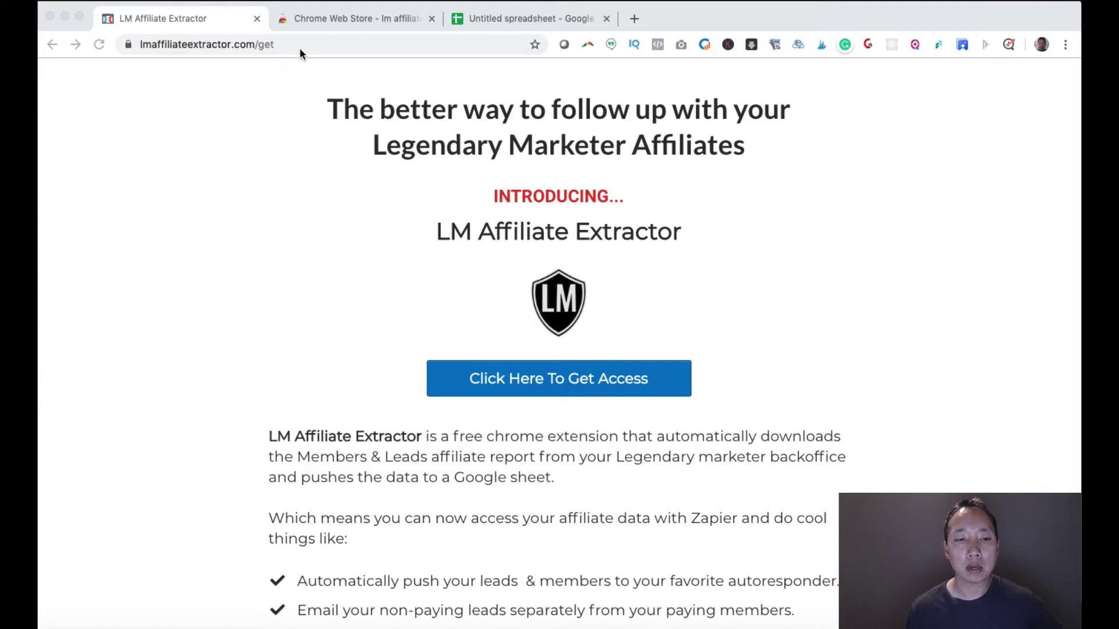
- Add the LM Affiliate Extractor extension to Chrome, then return to the Untitled spreadsheet
left_click(342, 17)
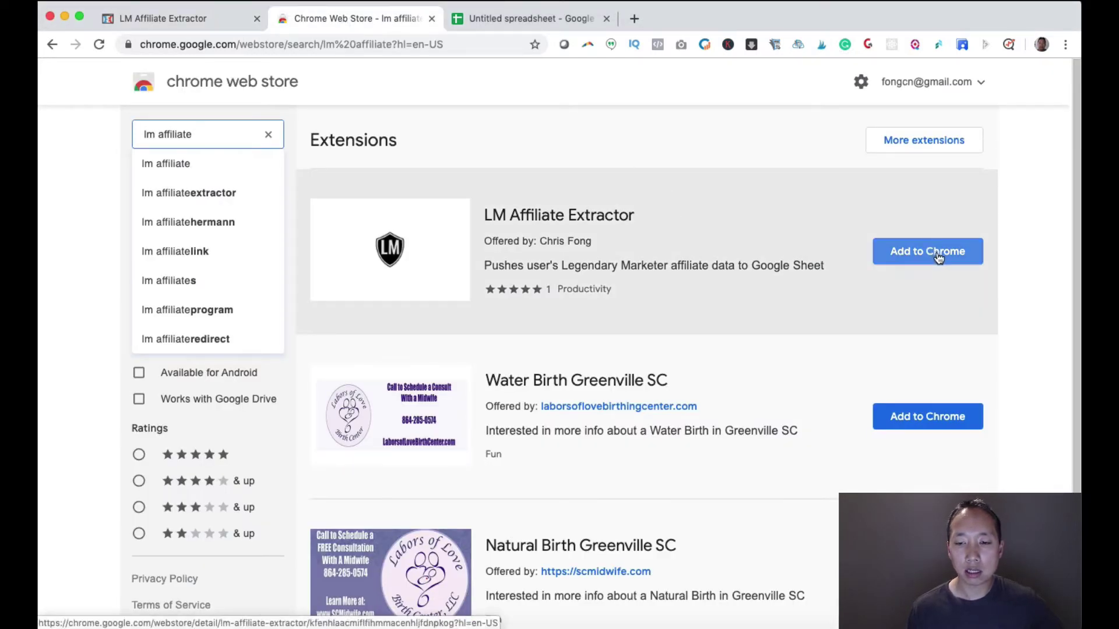
left_click(940, 260)
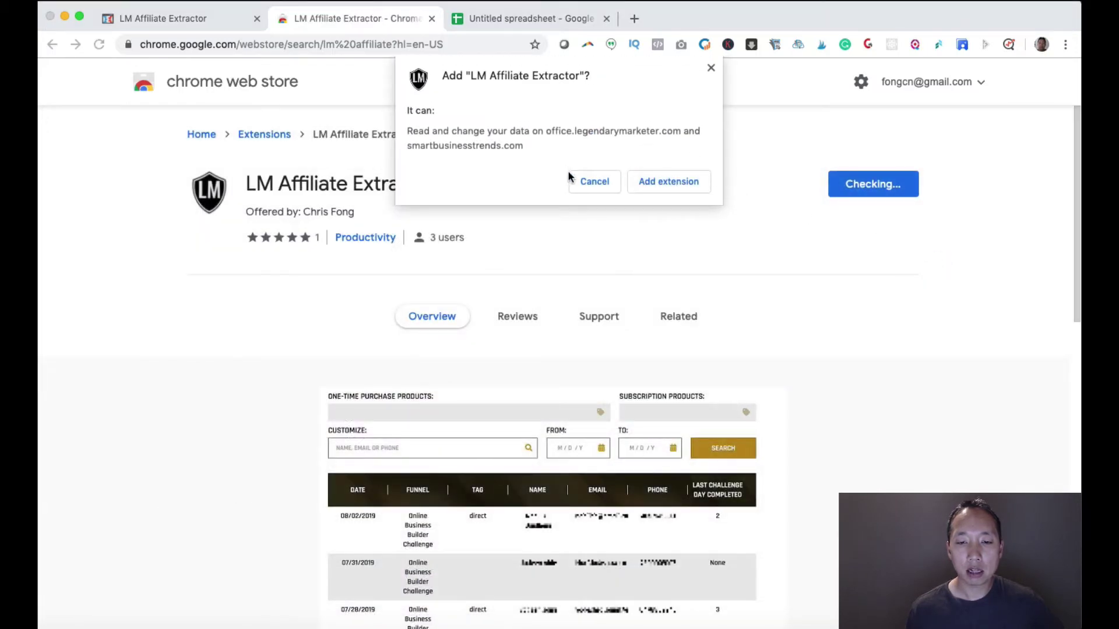
left_click(689, 187)
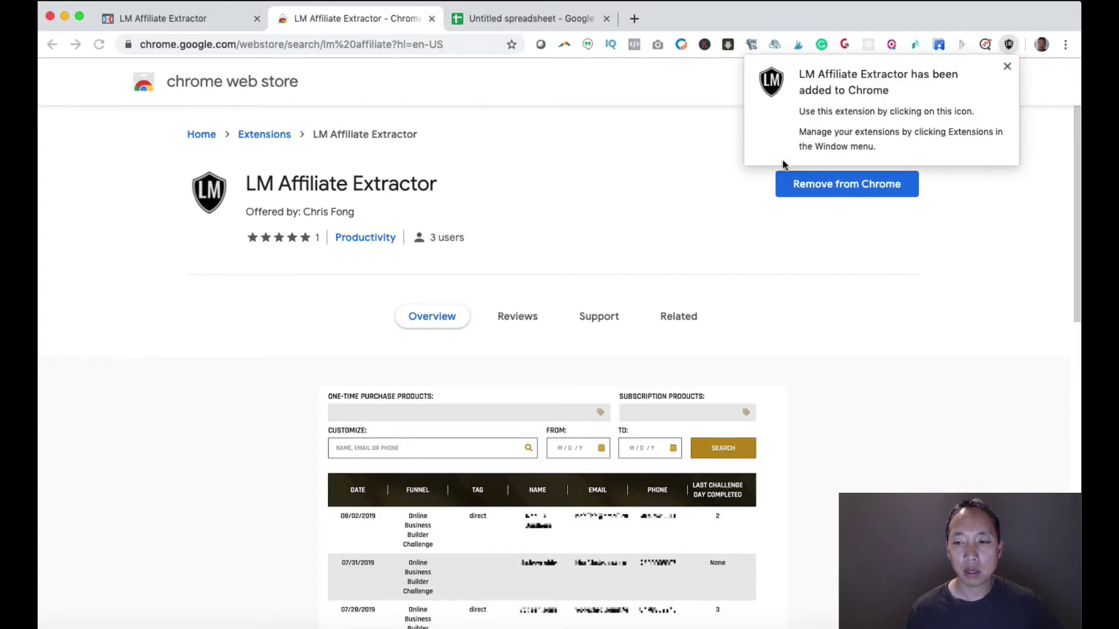
left_click(1007, 66)
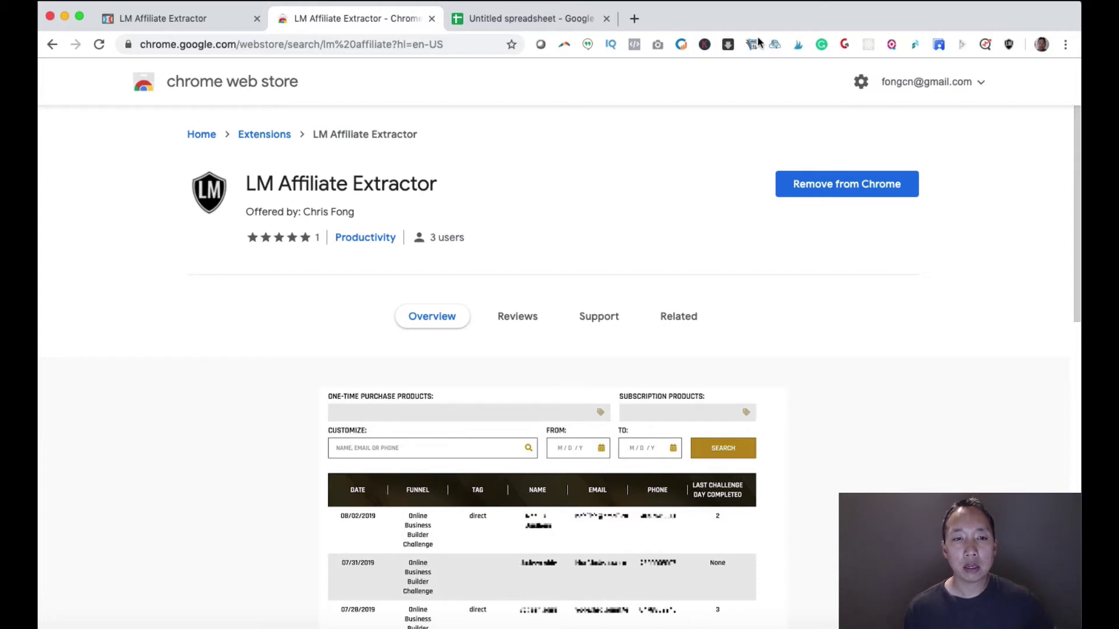
left_click(534, 22)
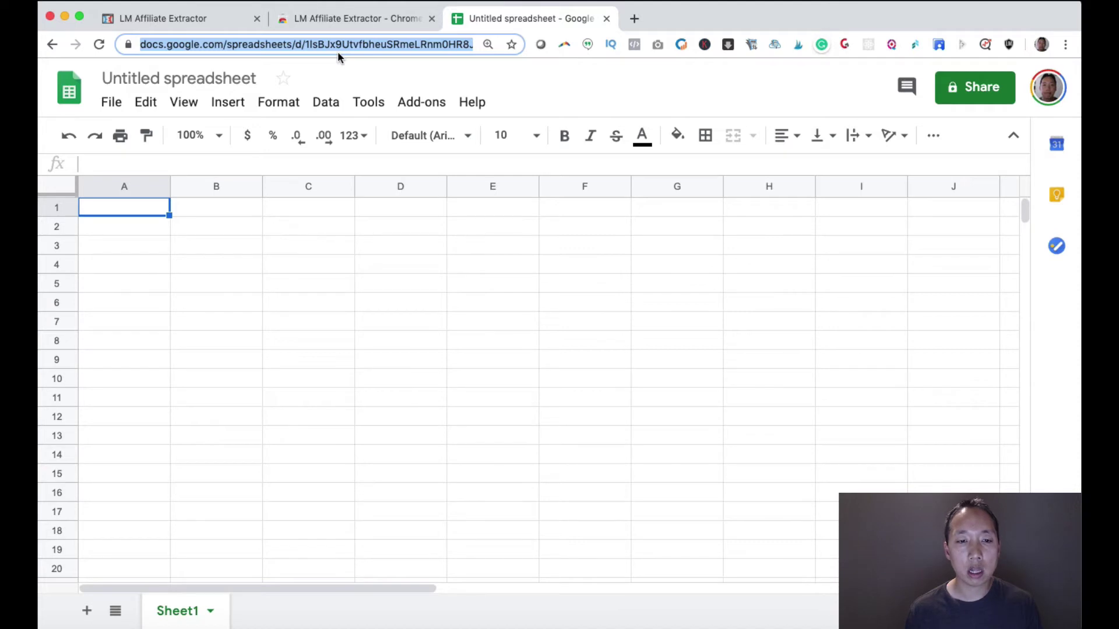
- Paste the spreadsheet URL into the extractor, tick Active, and allow Google account spreadsheet access
left_click(1008, 45)
left_click(898, 226)
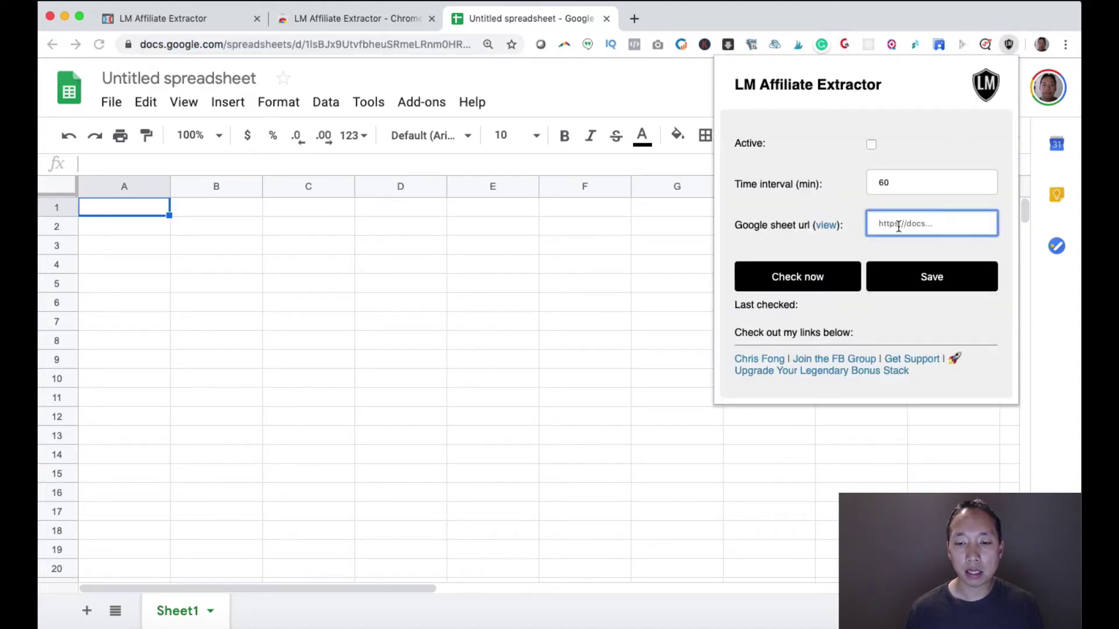
key("super+v")
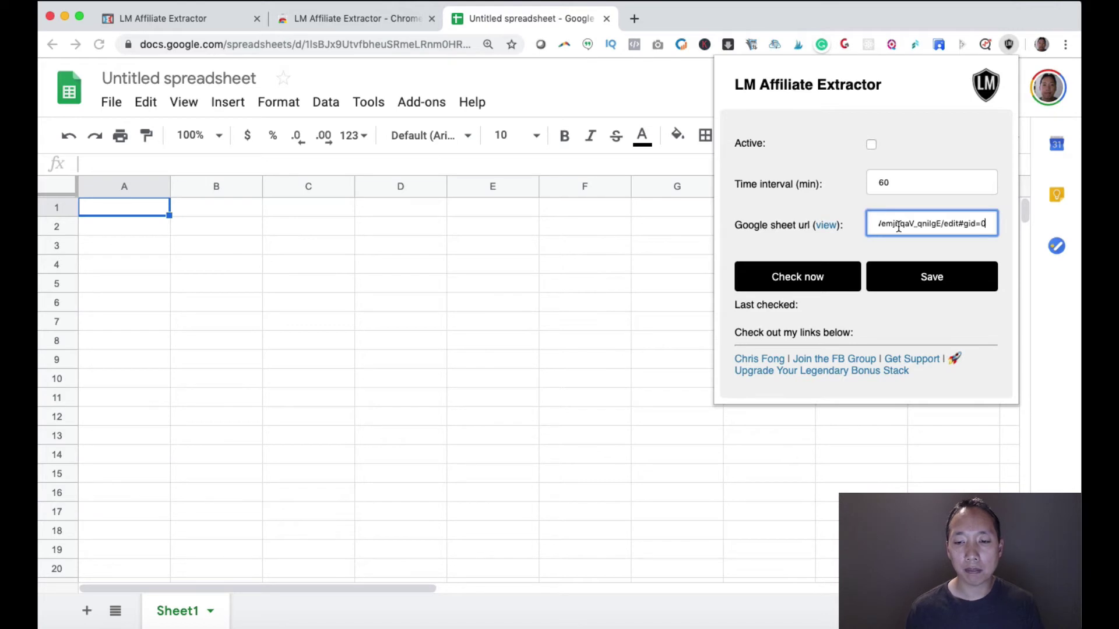
left_click(871, 146)
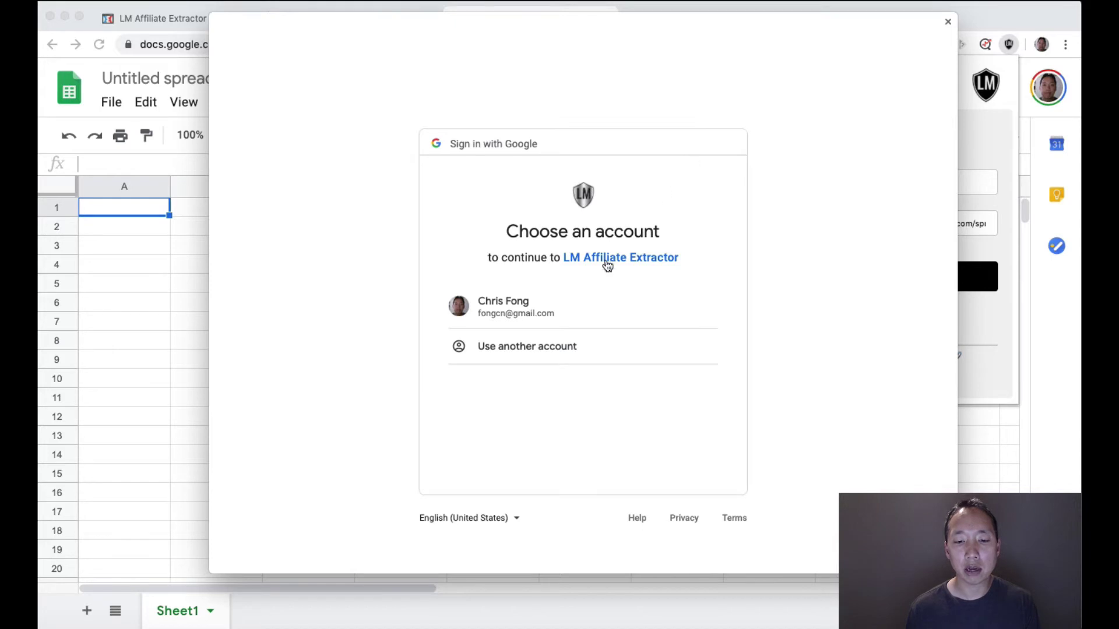
left_click(531, 316)
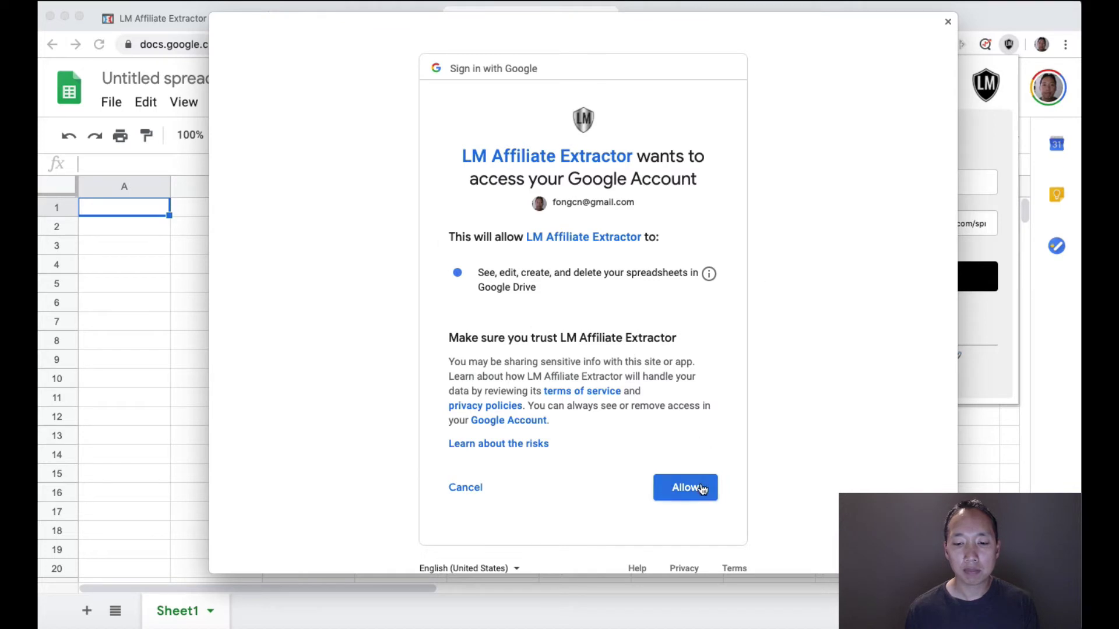
left_click(703, 489)
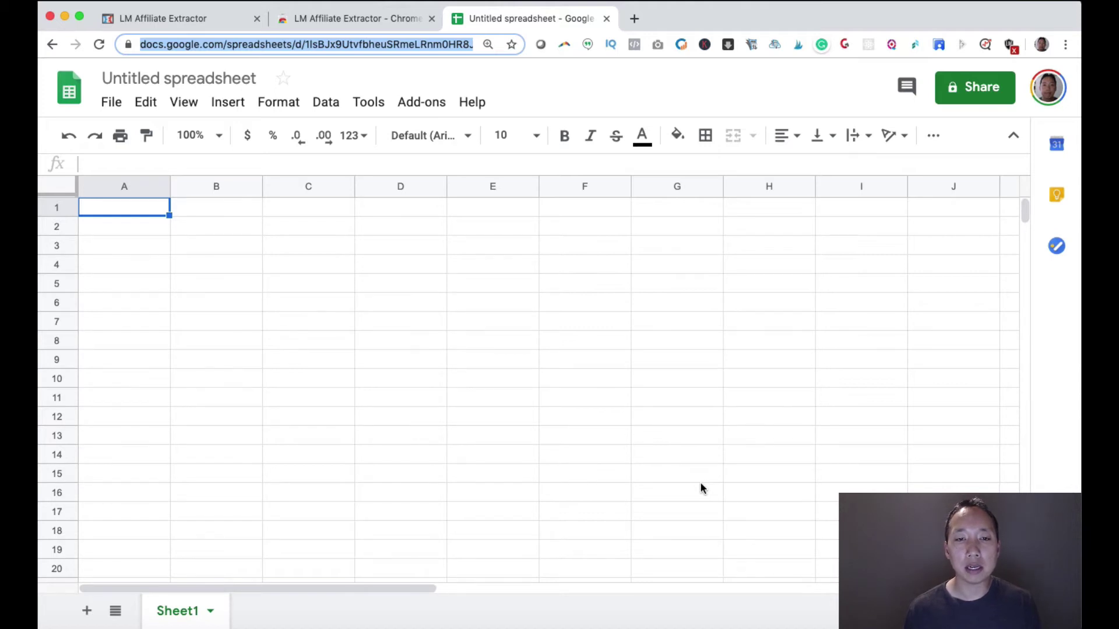
- Bring up the LM Affiliate Extractor settings panel from the toolbar
left_click(1008, 45)
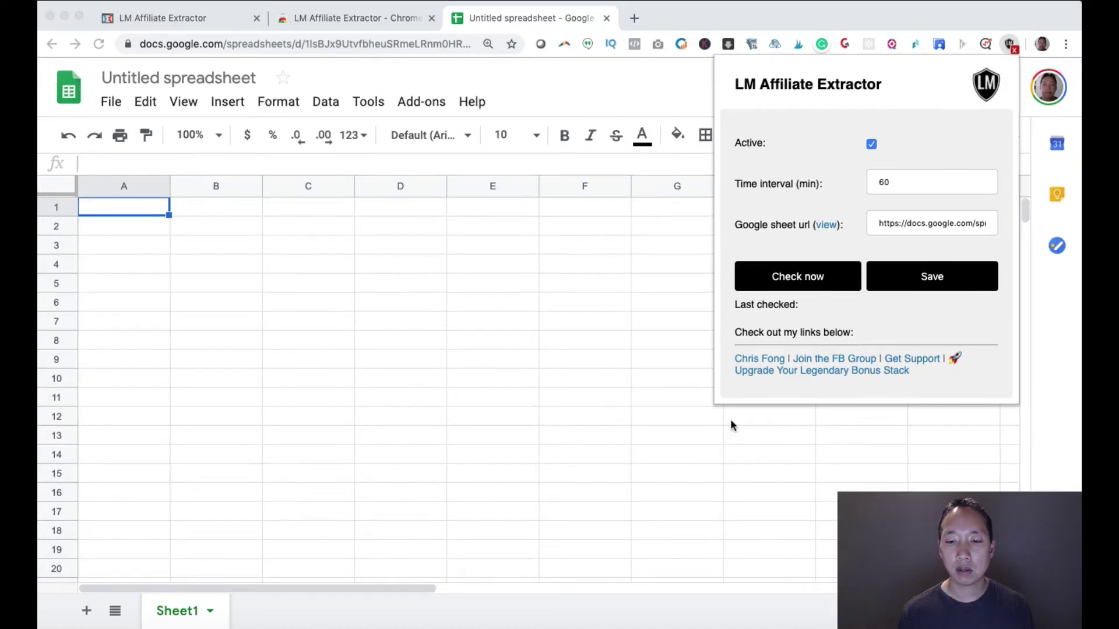
- Run Check now, then log in to Legendary Marketer with the account email and password
left_click(807, 280)
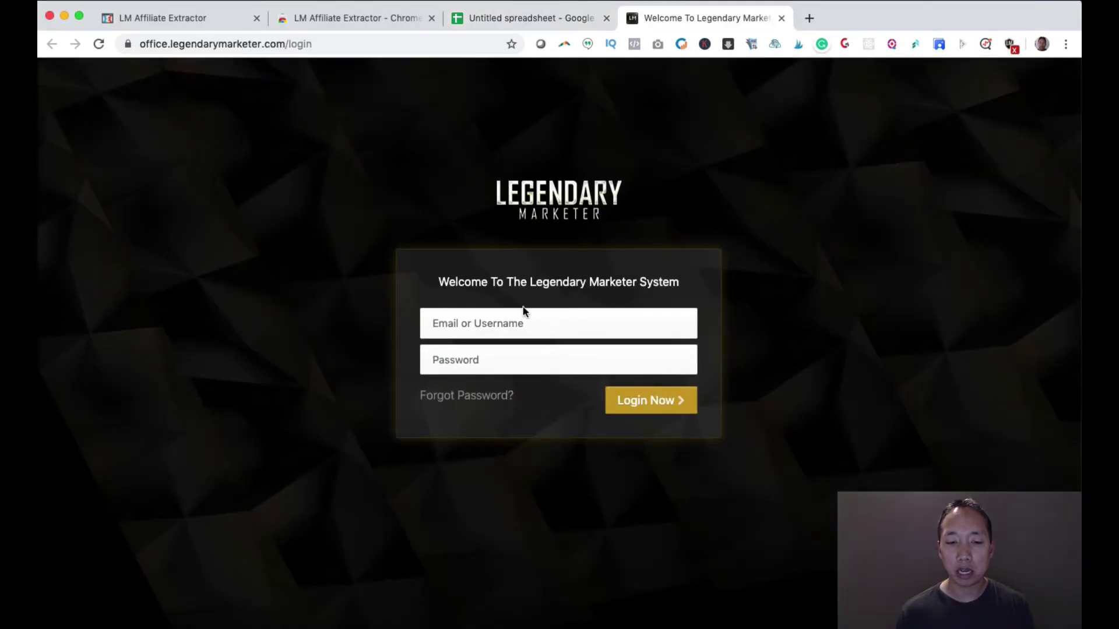
left_click(475, 327)
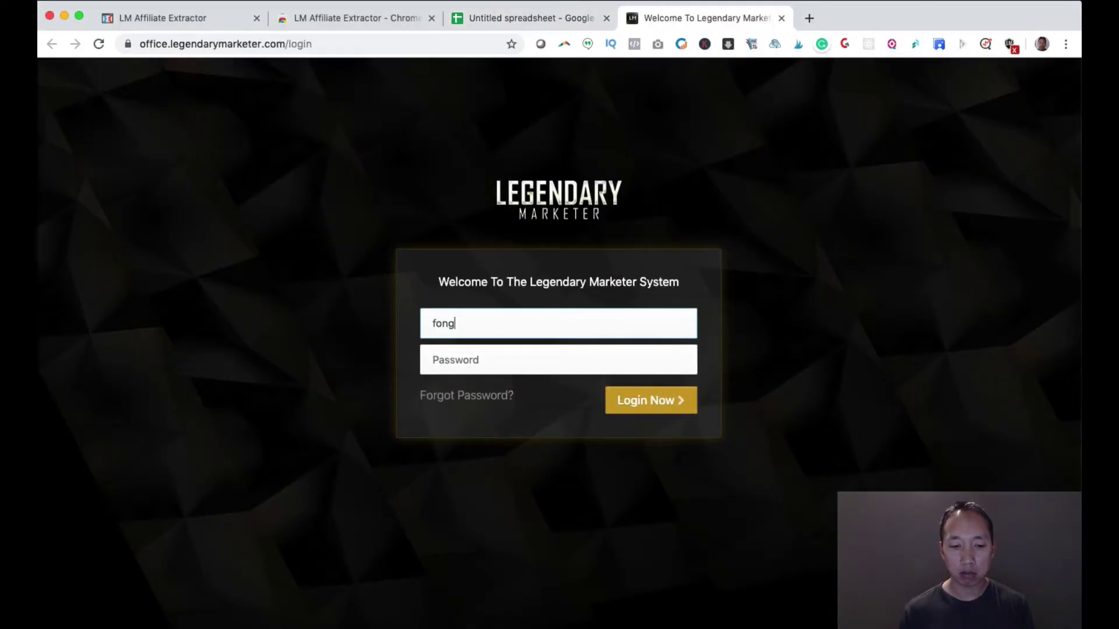
key("Tab")
type("•••••••••")
left_click(641, 399)
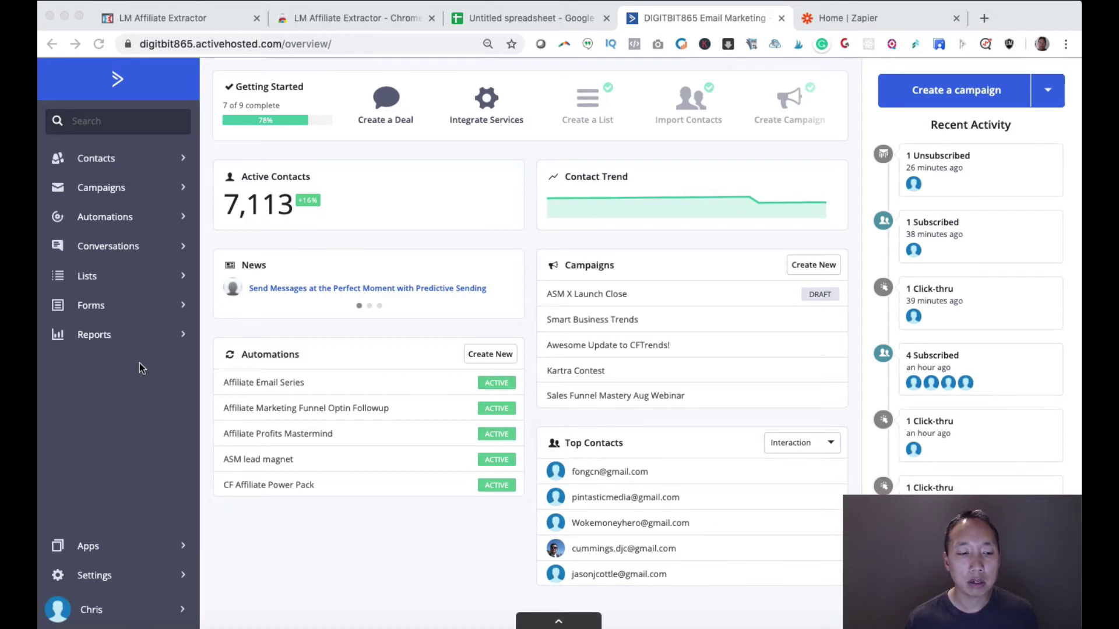
- View Manage Fields' Legendary Marketer group: LM Funnel, LM Tag, LM Last Challenge Day; cancel Add a field
left_click(102, 316)
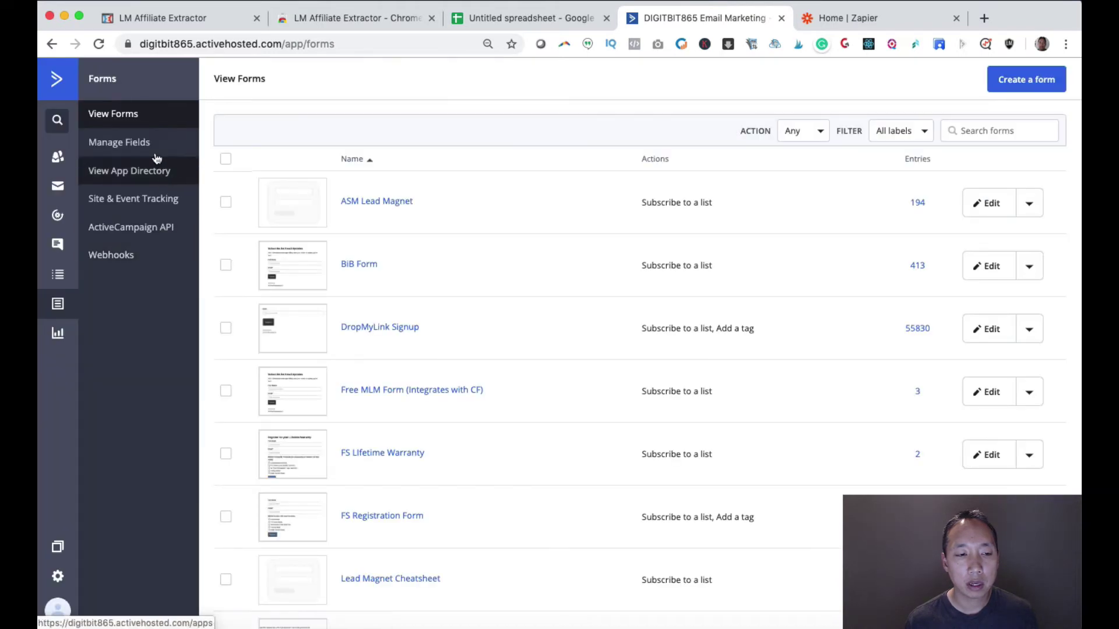
left_click(154, 150)
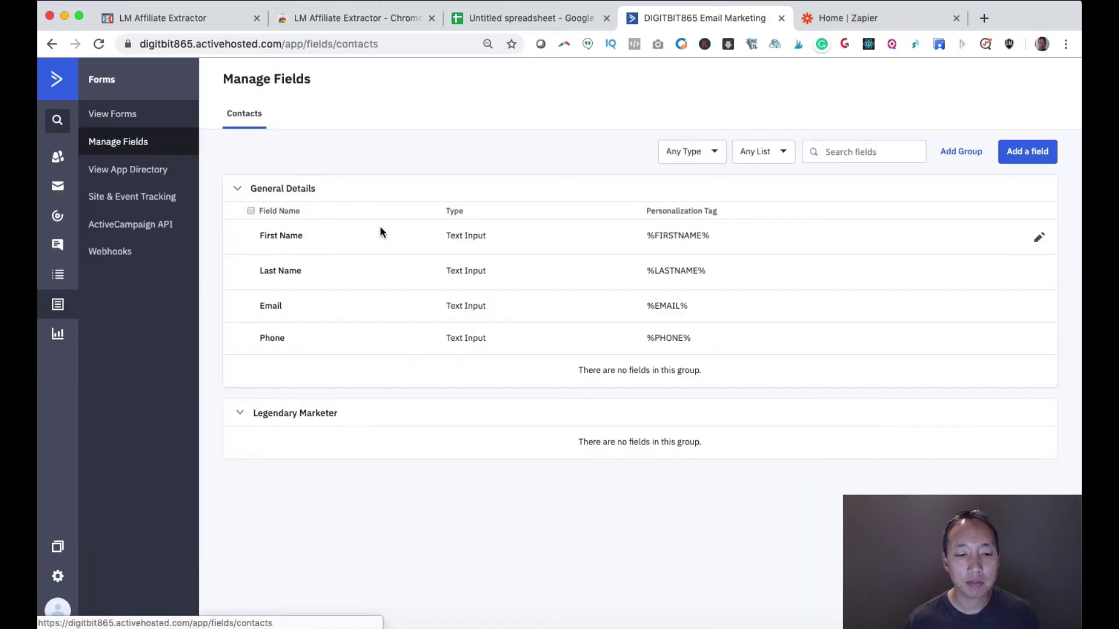
scroll(380, 230, "down", 10)
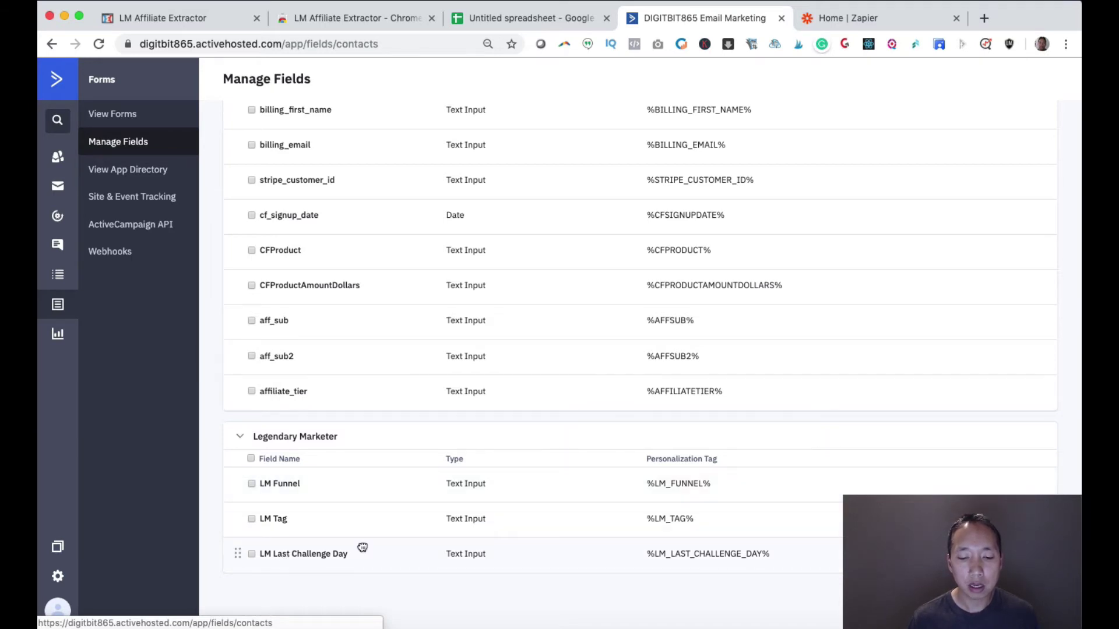
scroll(586, 494, "up", 10)
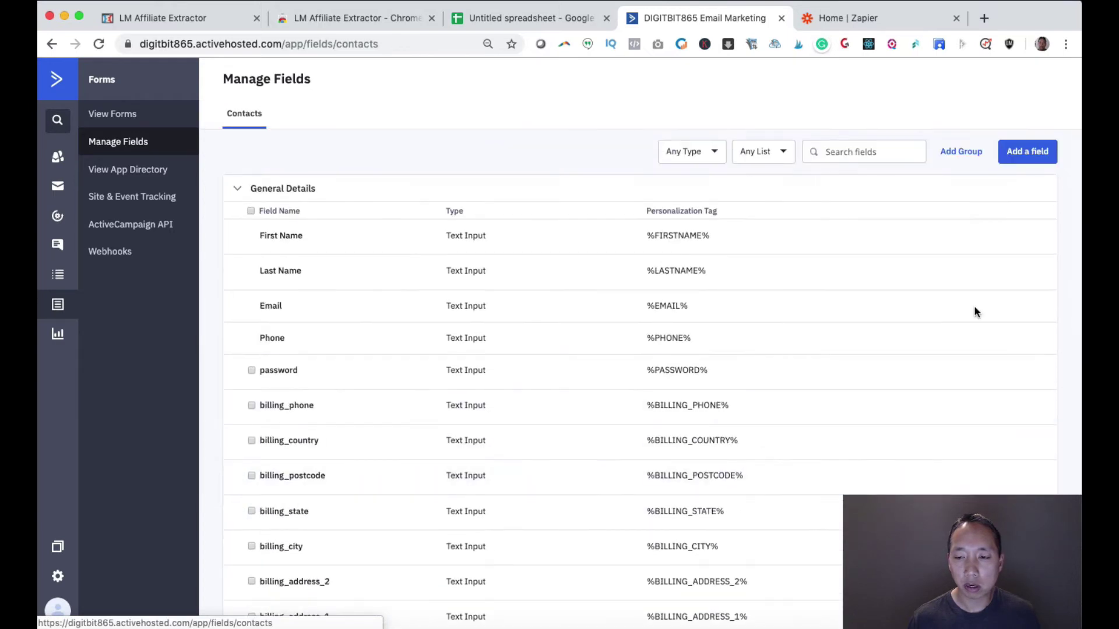
left_click(1041, 152)
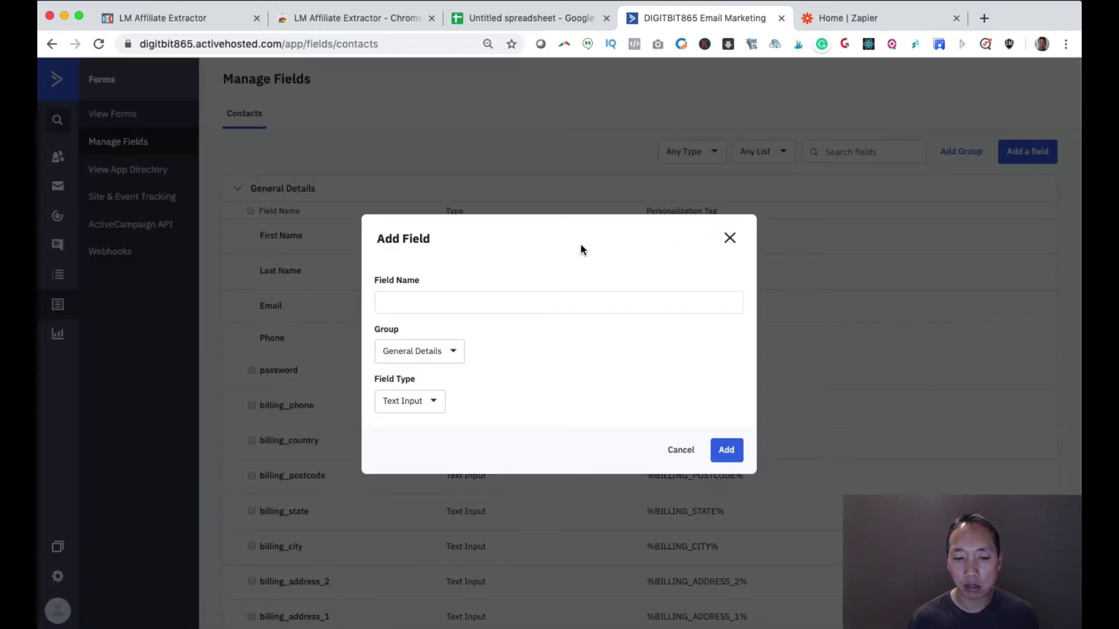
type("LM Tag")
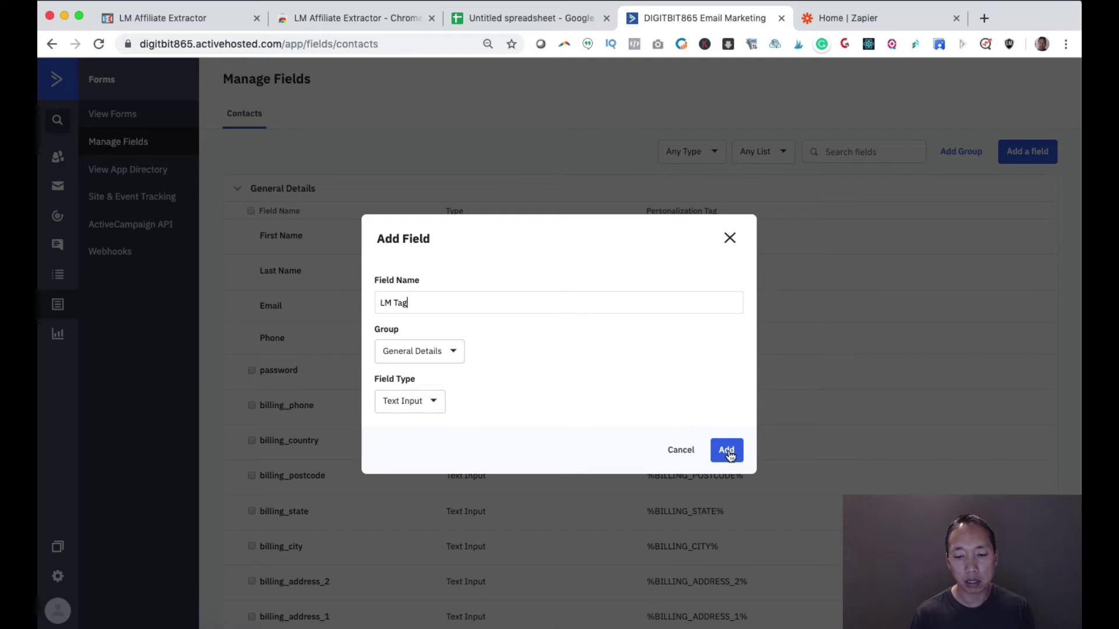
left_click(730, 239)
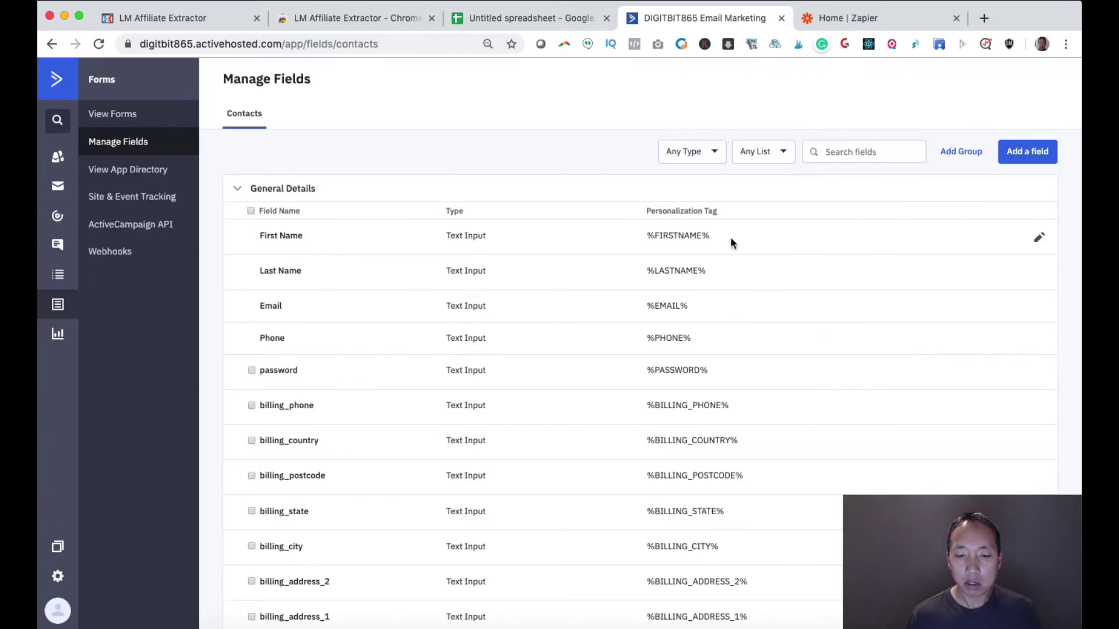
scroll(729, 236, "down", 10)
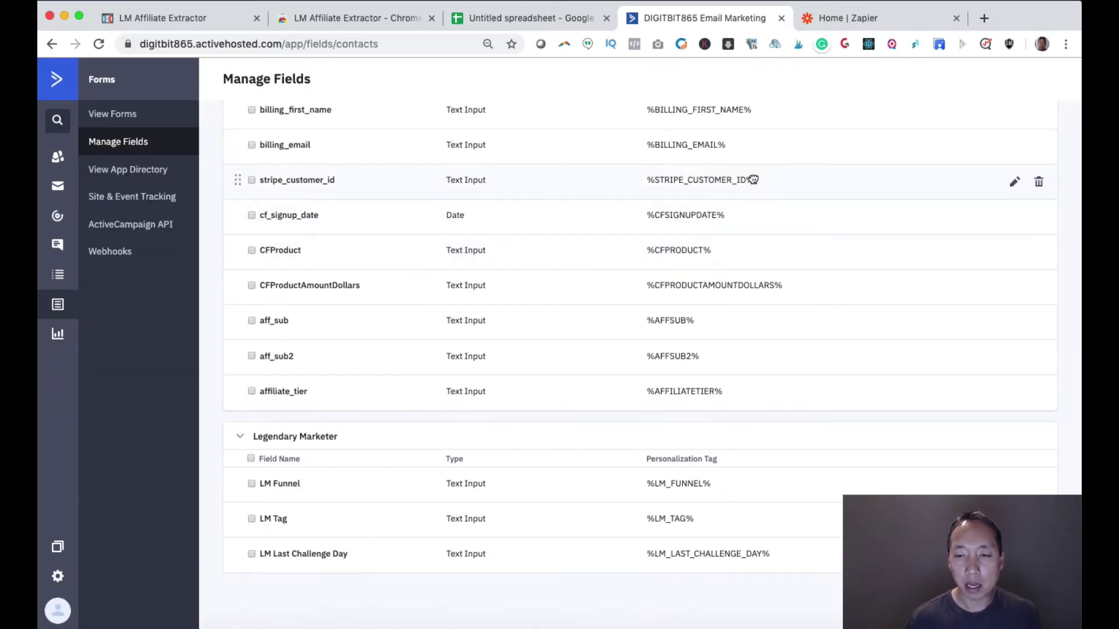
- Start a new zap with a Google Sheets 'New or Updated Spreadsheet Row' trigger
left_click(851, 15)
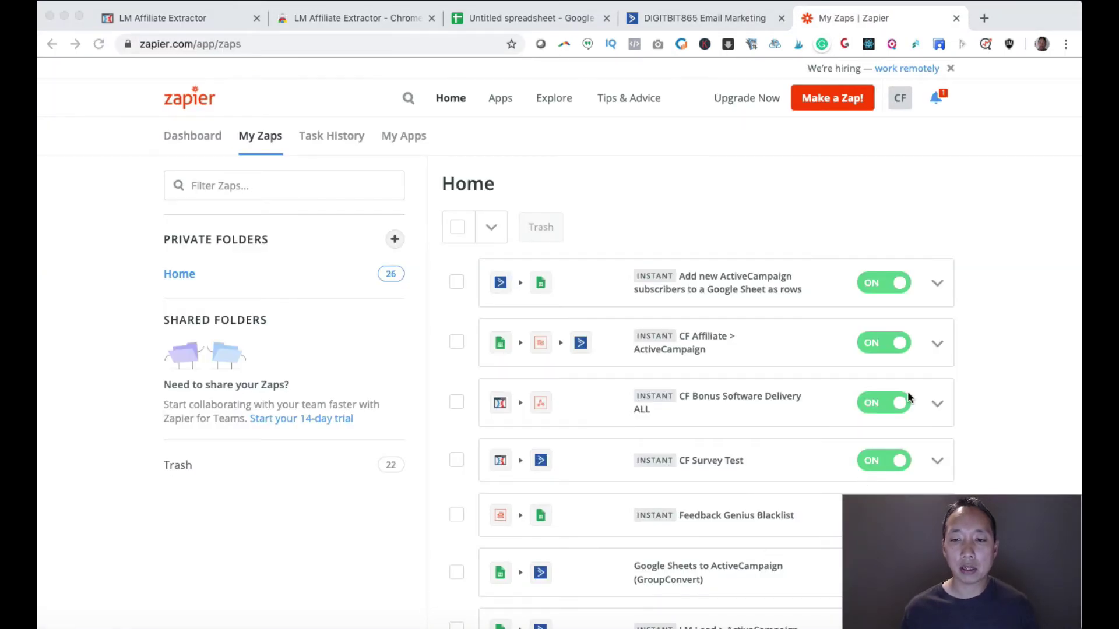
left_click(843, 104)
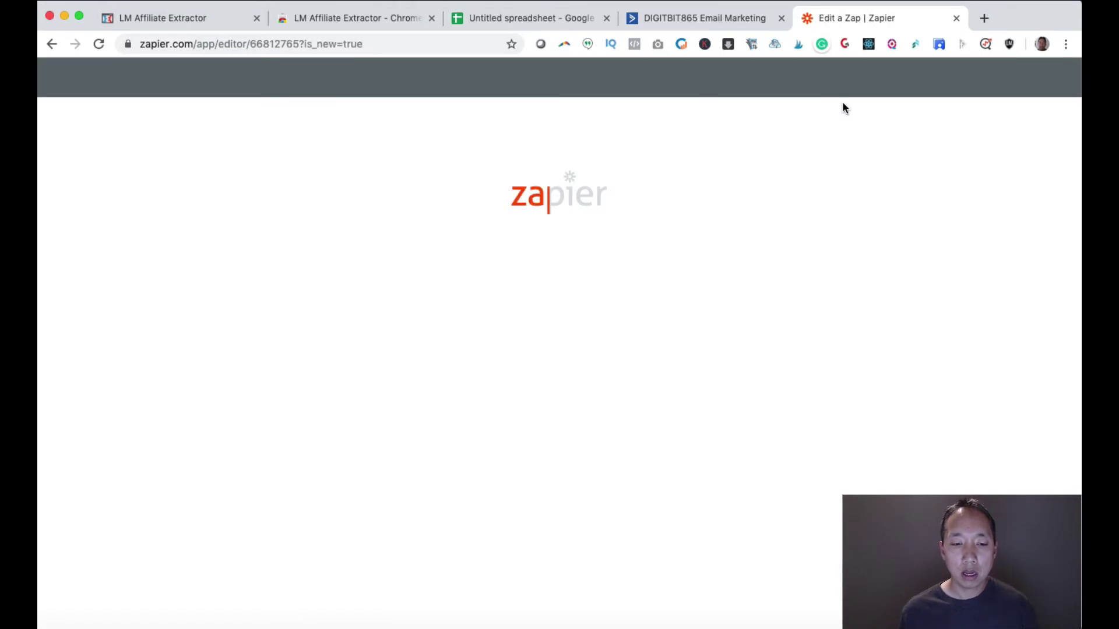
scroll(618, 249, "down", 1)
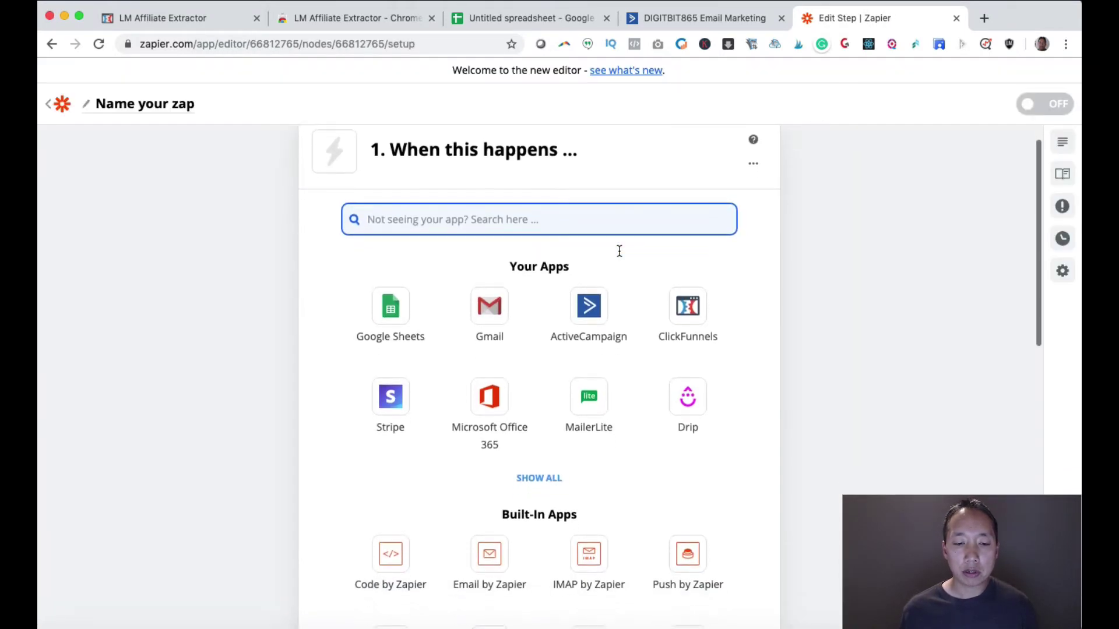
left_click(394, 312)
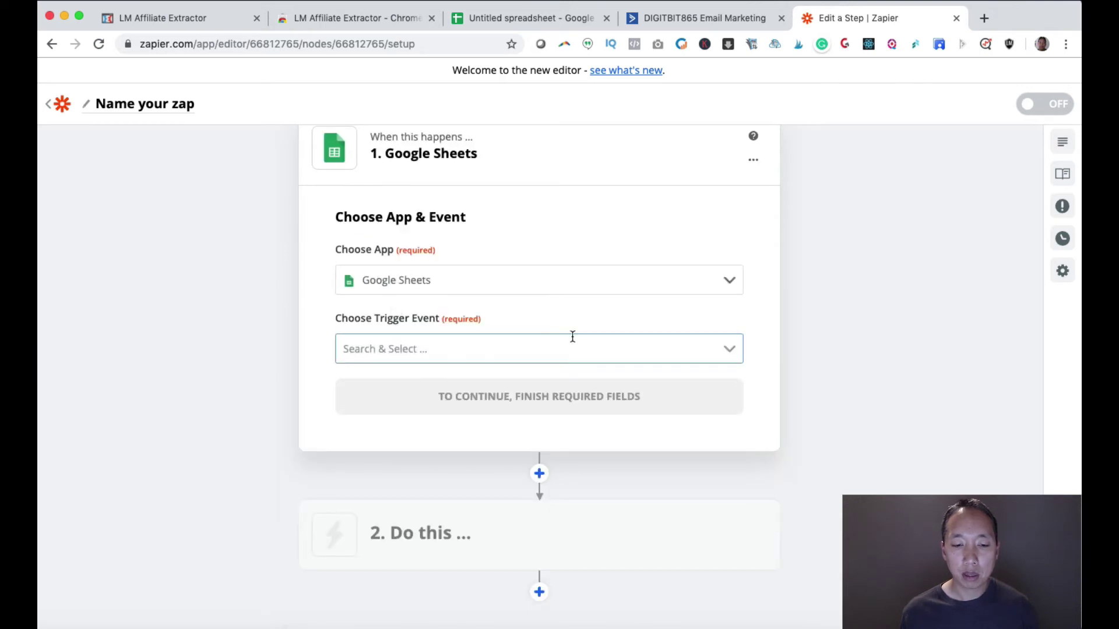
left_click(573, 338)
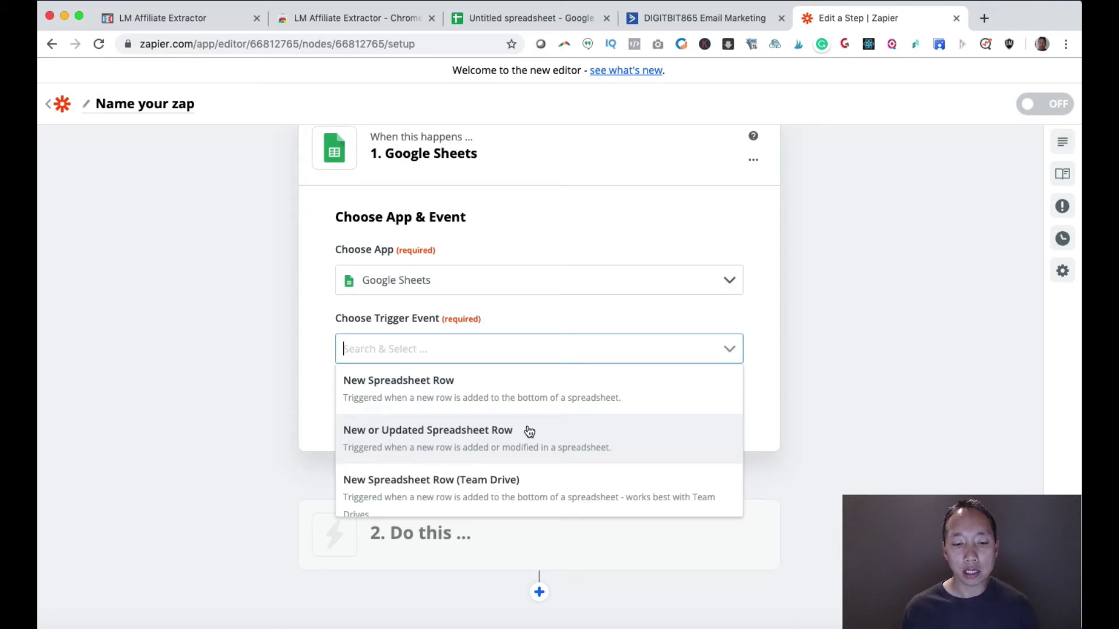
left_click(529, 432)
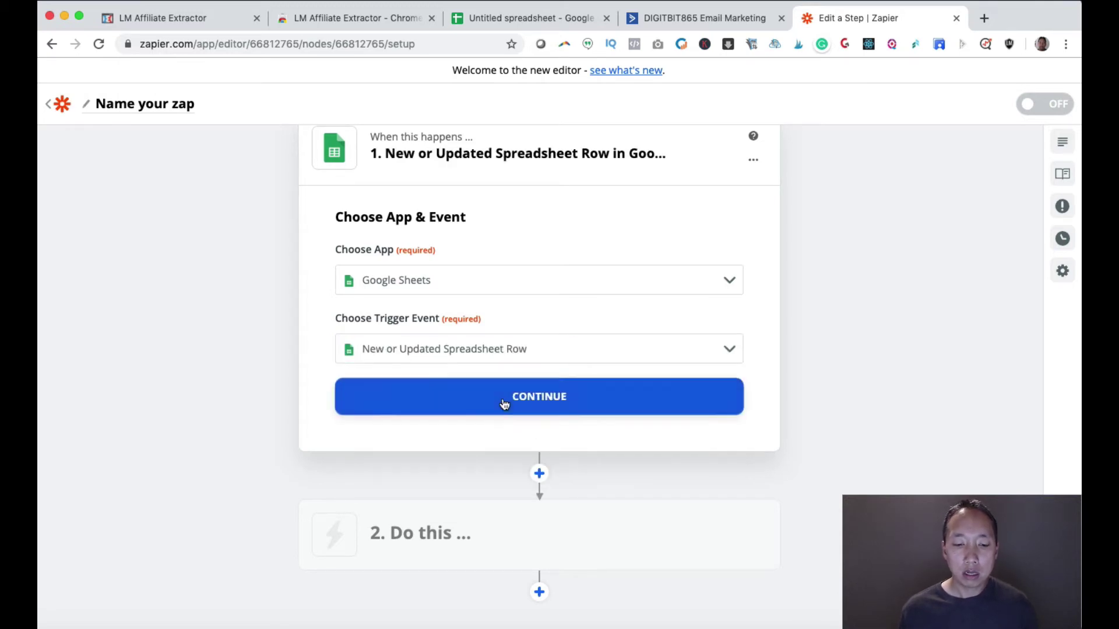
- Connect the existing Google Sheets account to the trigger
left_click(504, 404)
left_click(471, 307)
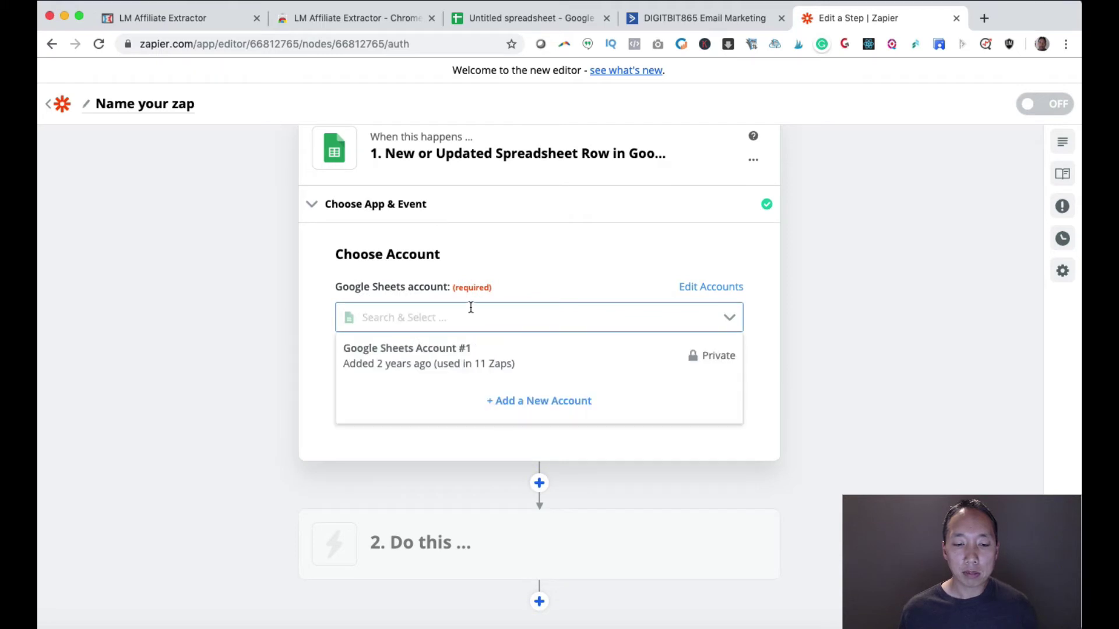
left_click(466, 350)
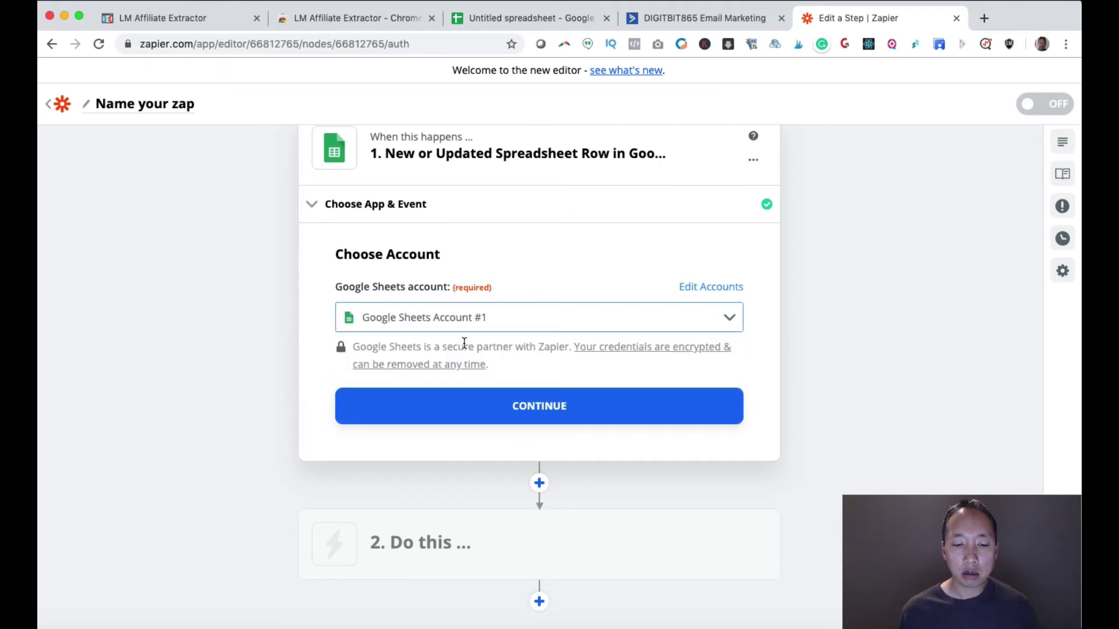
left_click(501, 395)
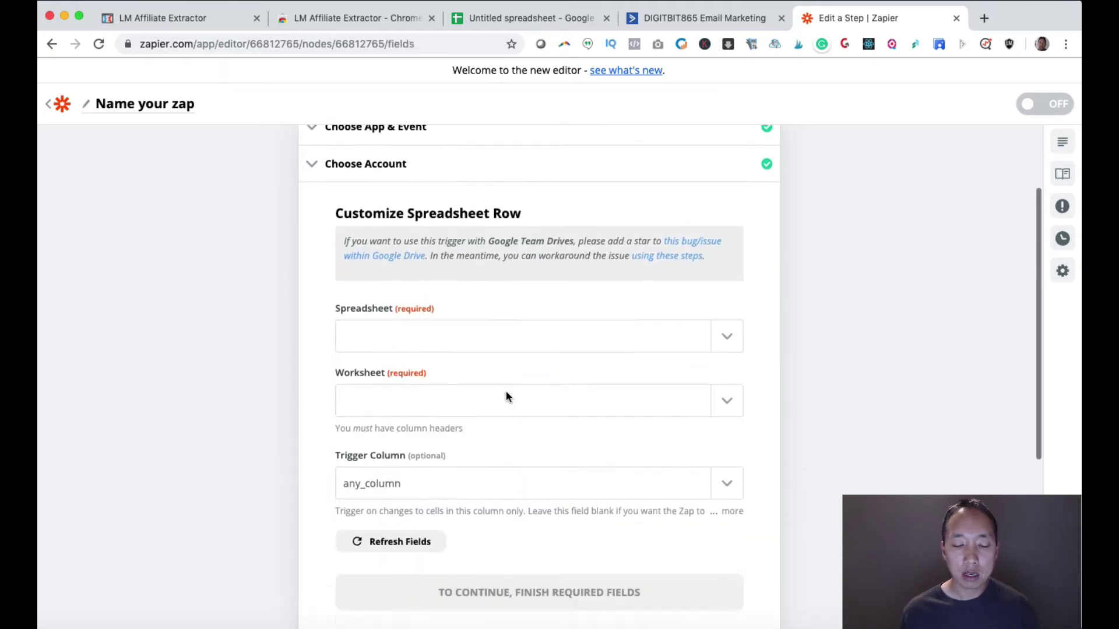
- Point the trigger at the LM Commissions spreadsheet's Sheet1 worksheet
left_click(728, 315)
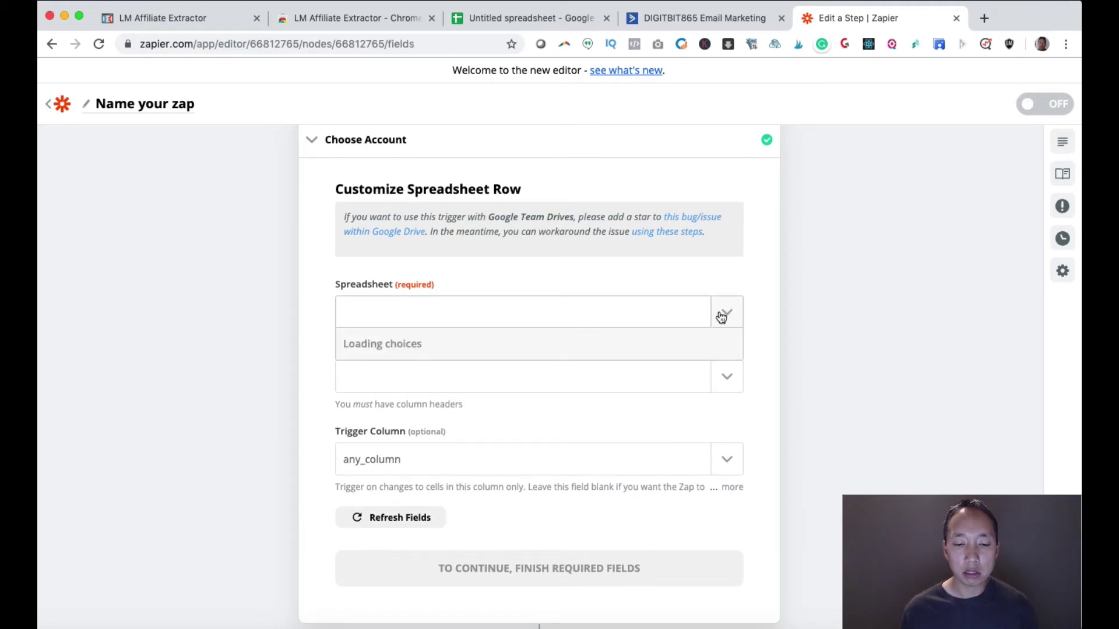
scroll(561, 342, "down", 1)
scroll(561, 342, "down", 2)
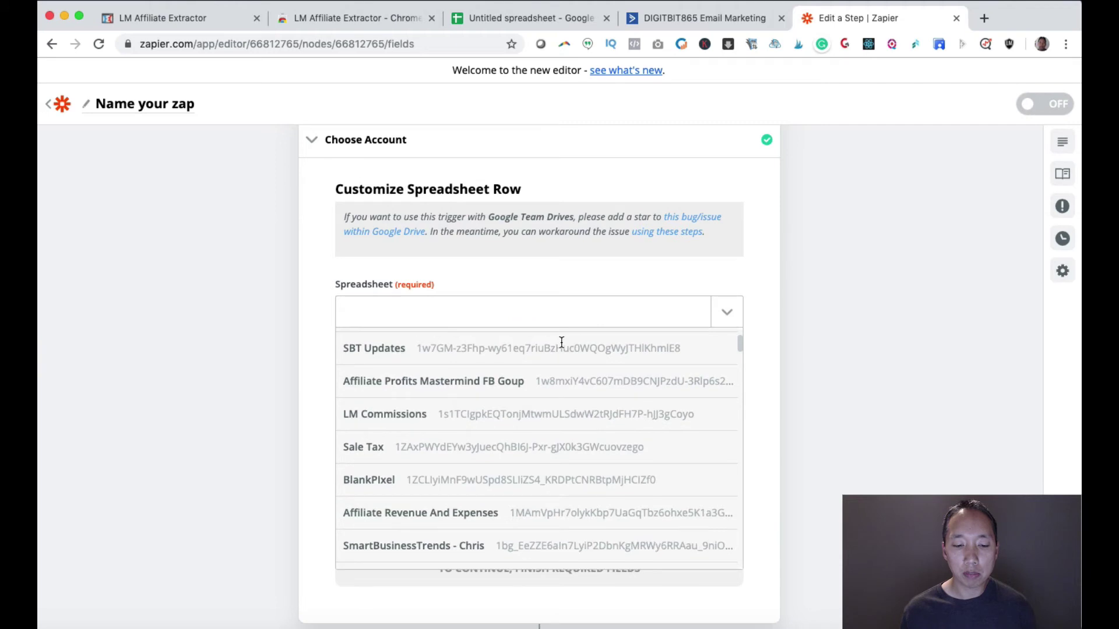
left_click(439, 405)
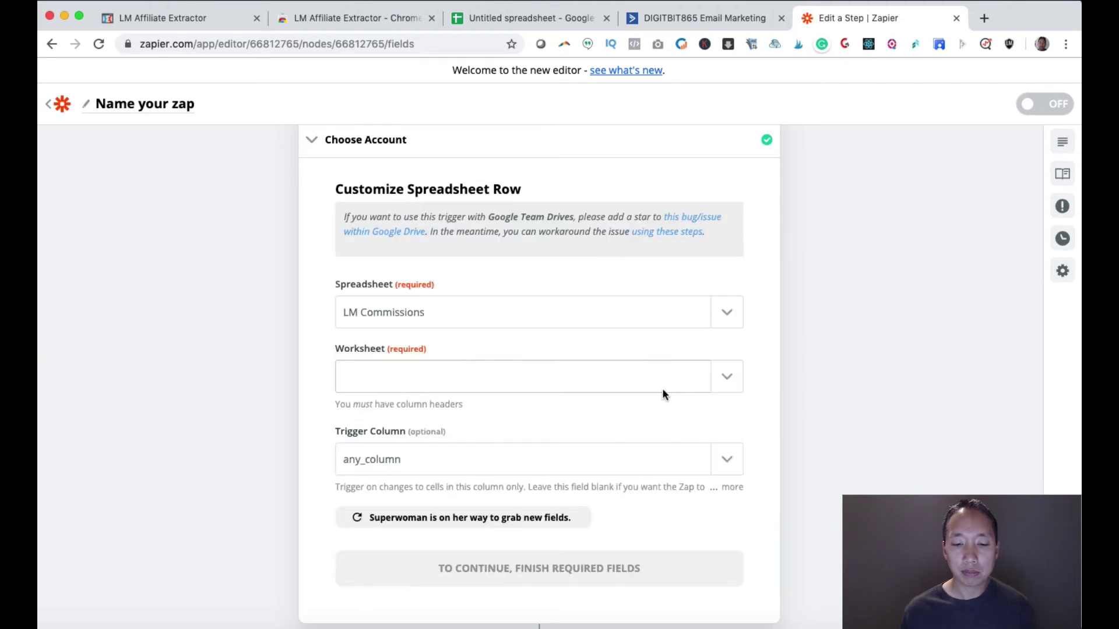
left_click(734, 378)
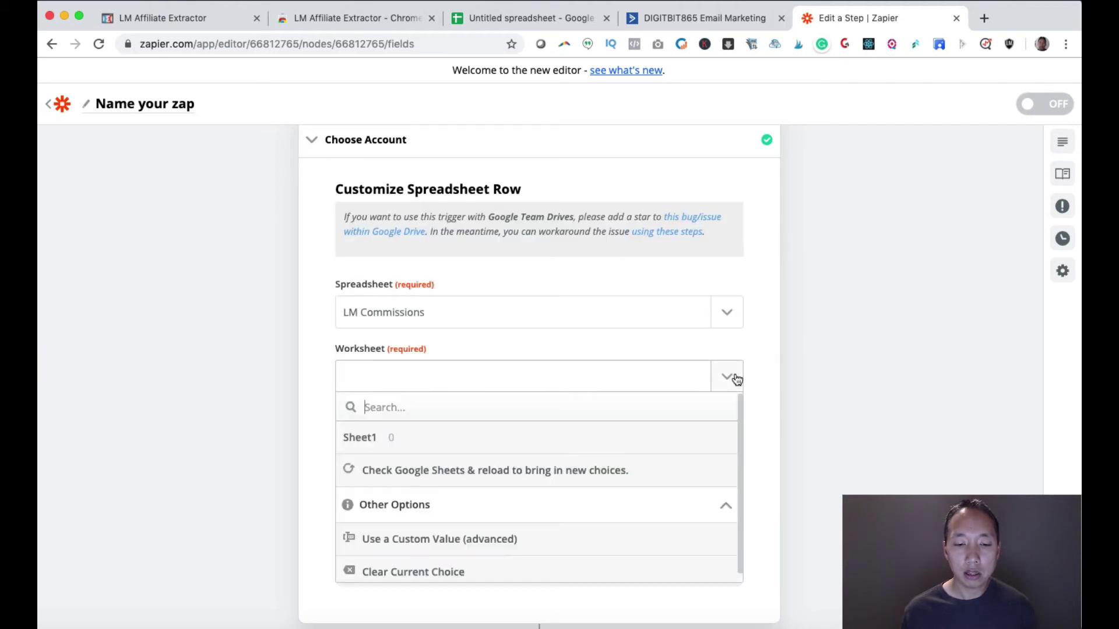
left_click(409, 443)
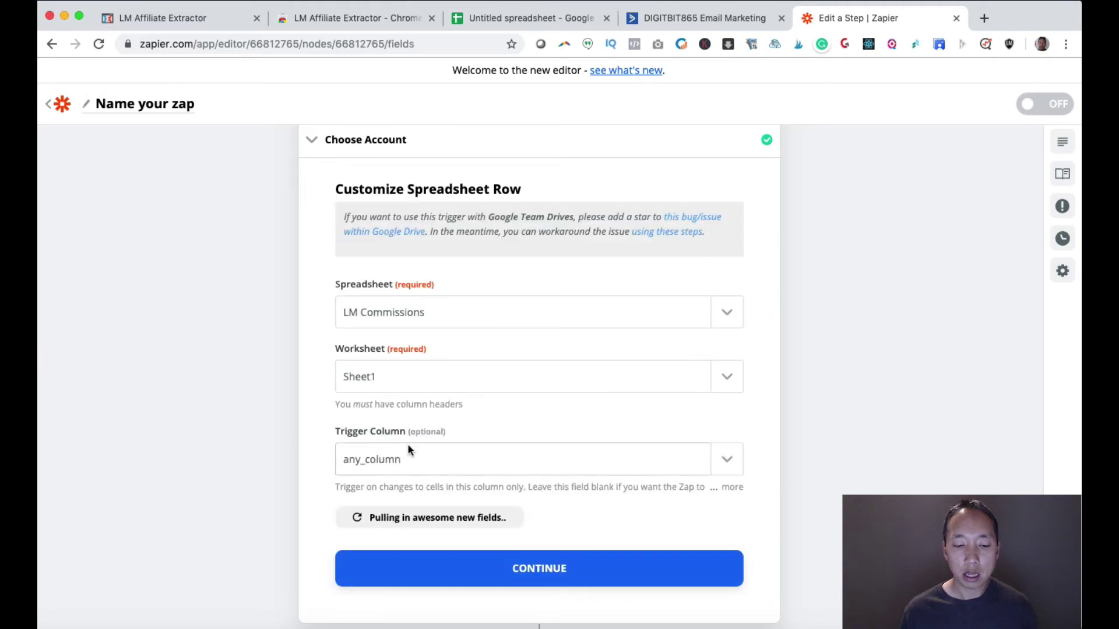
scroll(498, 498, "down", 1)
left_click(544, 541)
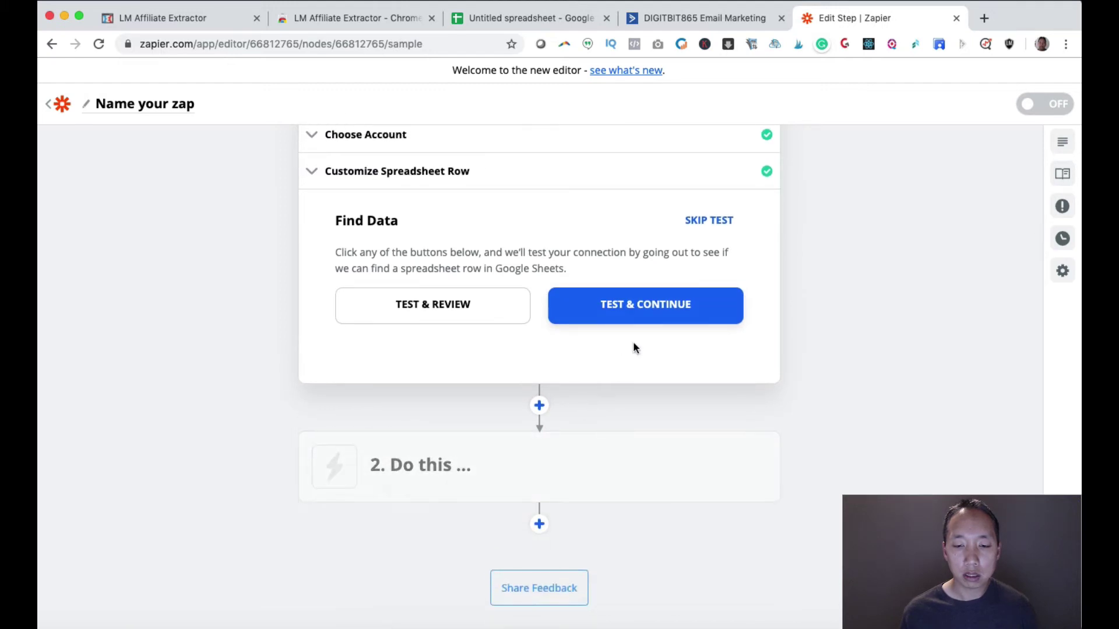
- Test the trigger and add an ActiveCampaign Create/Update Contact action
left_click(659, 308)
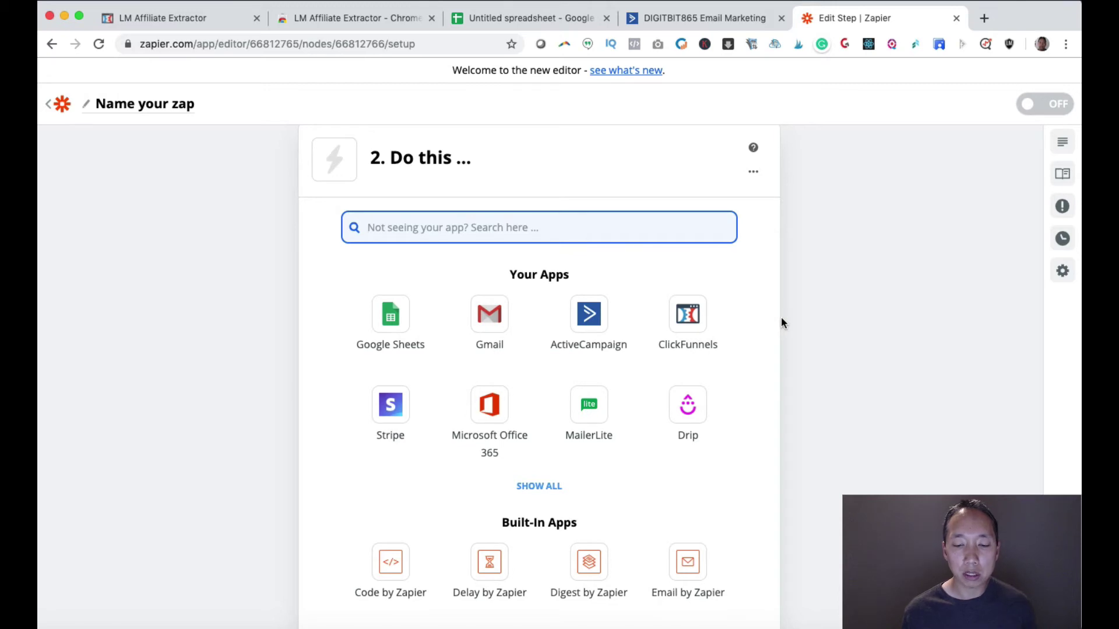
left_click(594, 315)
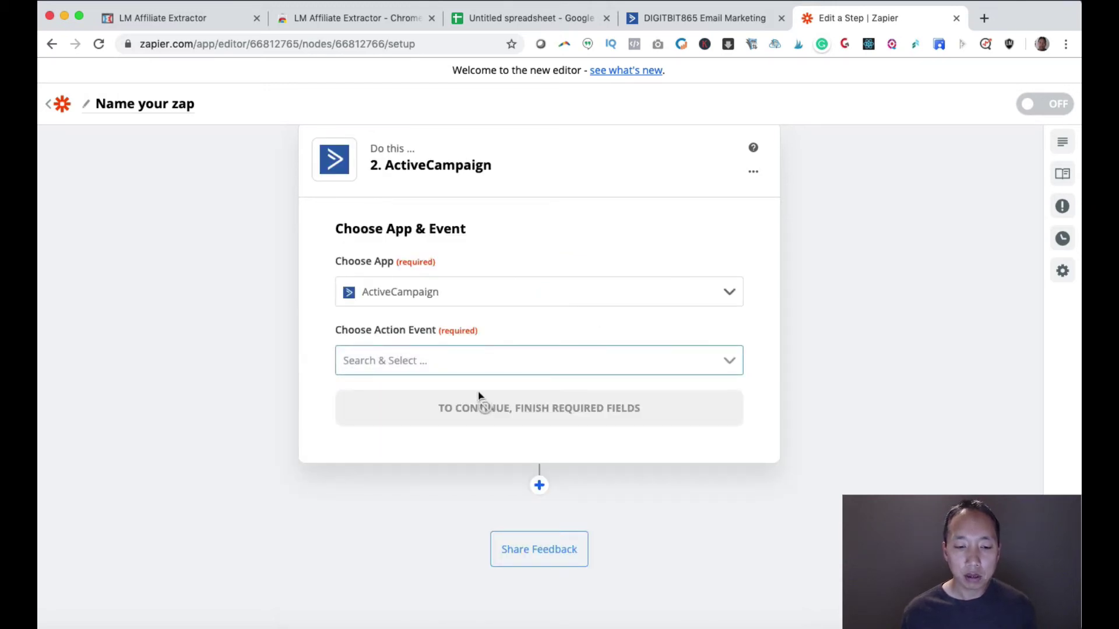
left_click(505, 362)
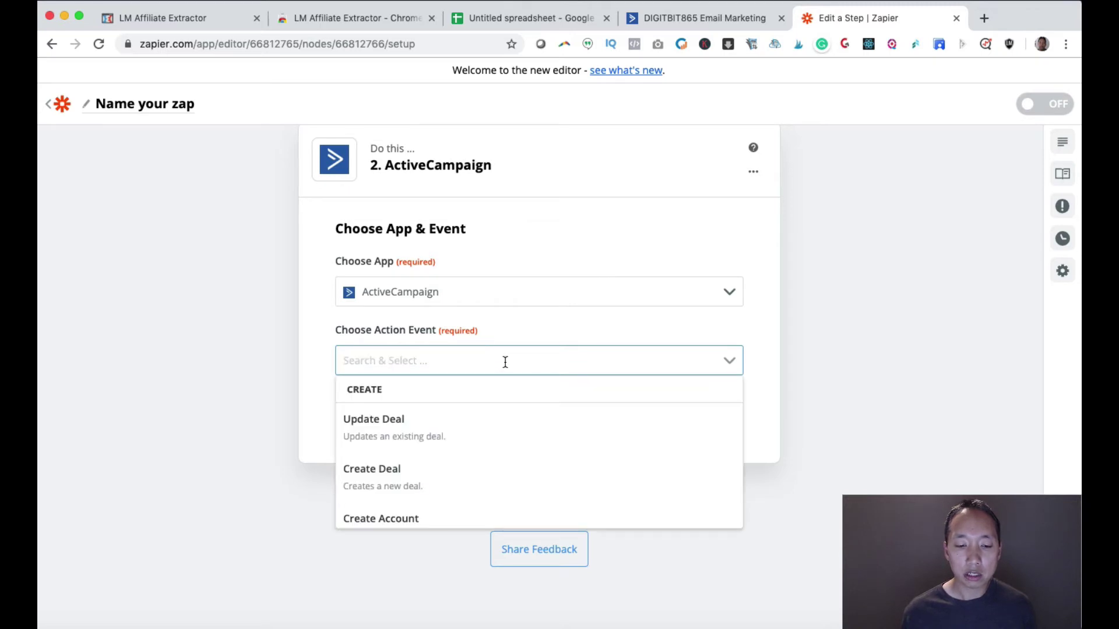
scroll(467, 430, "down", 4)
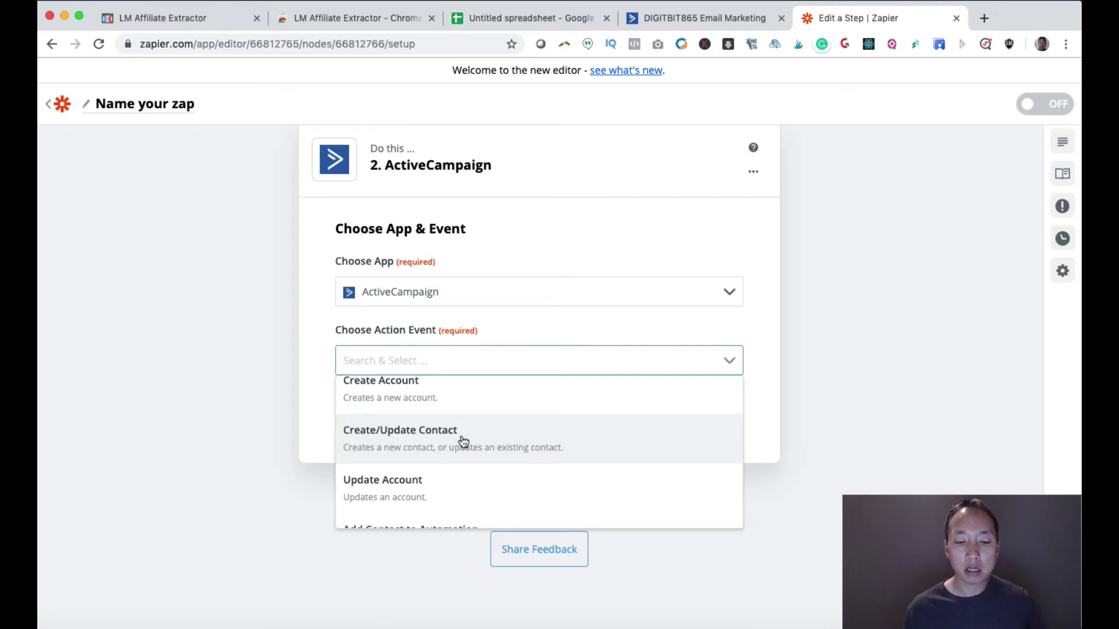
left_click(463, 441)
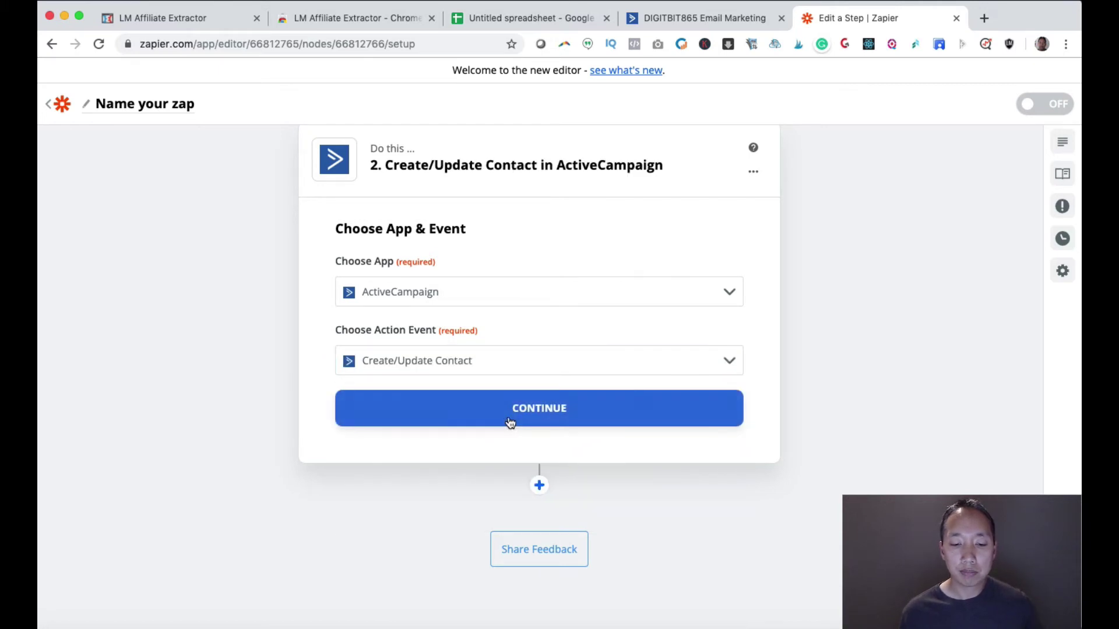
- Connect the existing ActiveCampaign account to the action
left_click(519, 420)
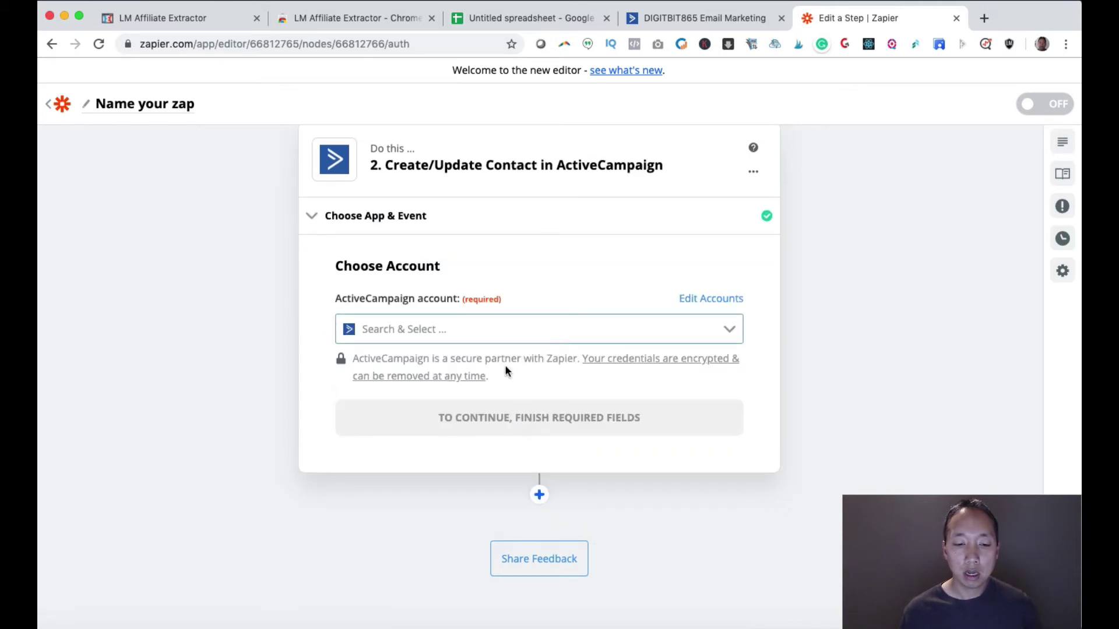
left_click(488, 335)
left_click(445, 367)
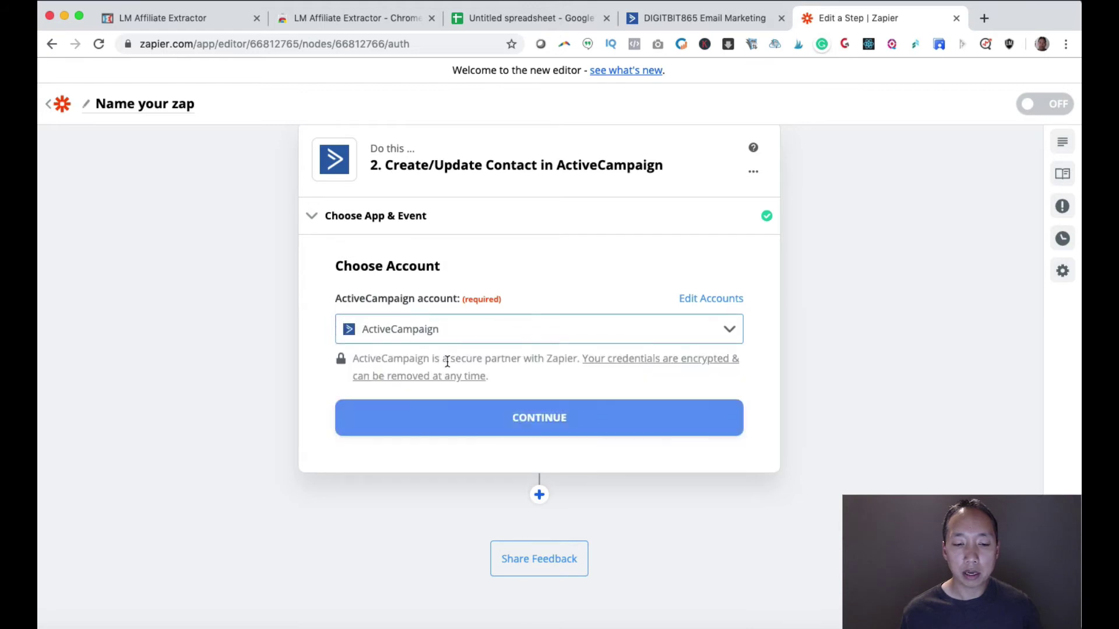
left_click(529, 415)
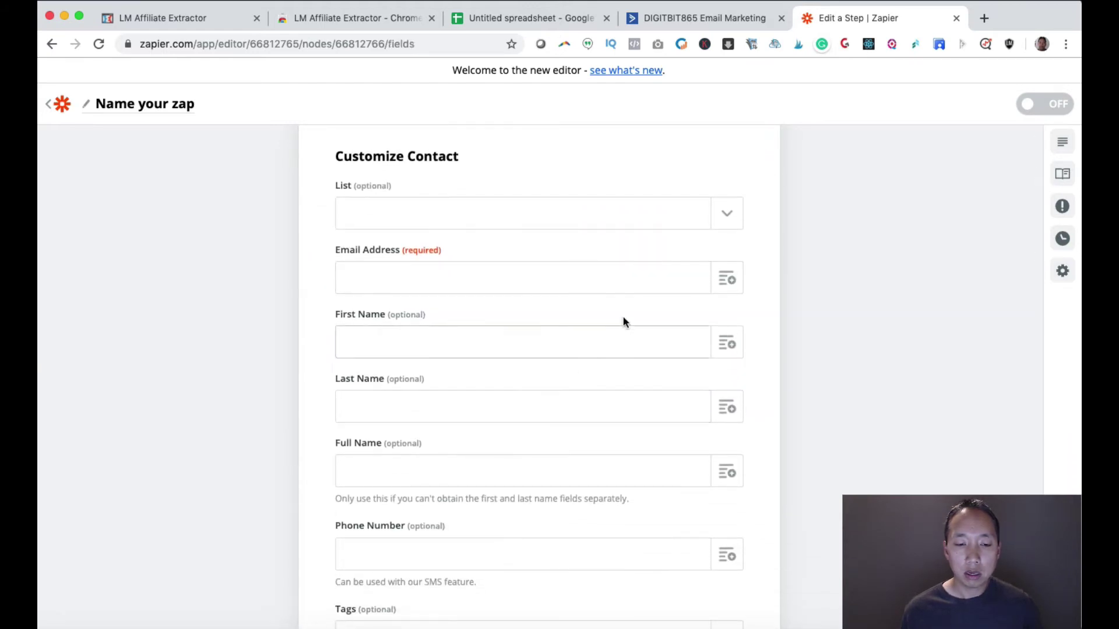
- Set the contact list to Legendary Leads
left_click(727, 225)
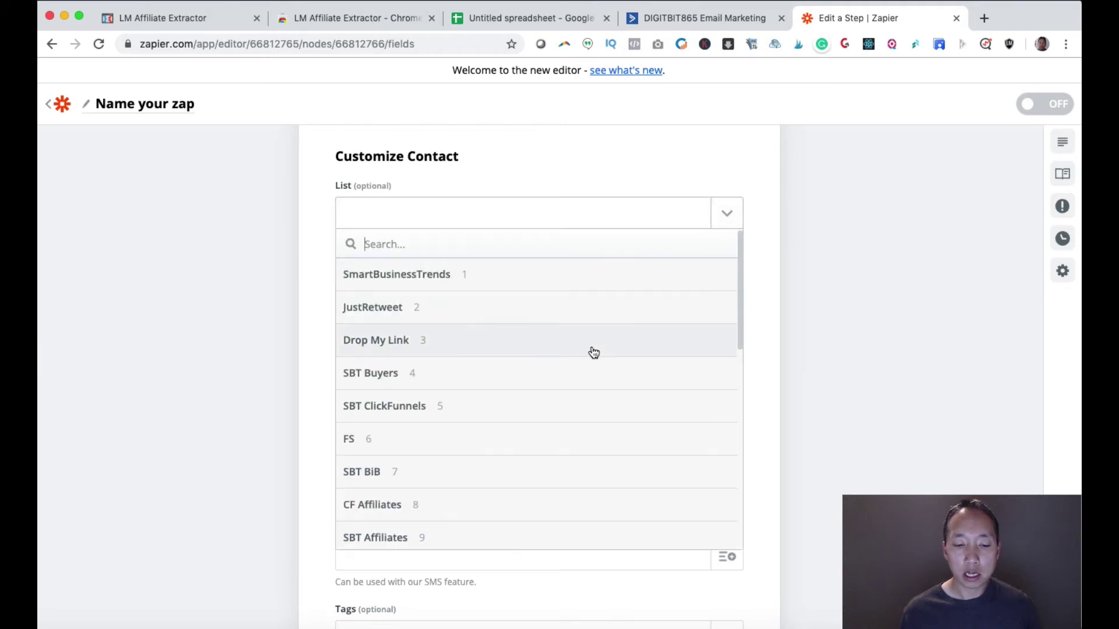
scroll(592, 352, "down", 6)
scroll(592, 352, "down", 3)
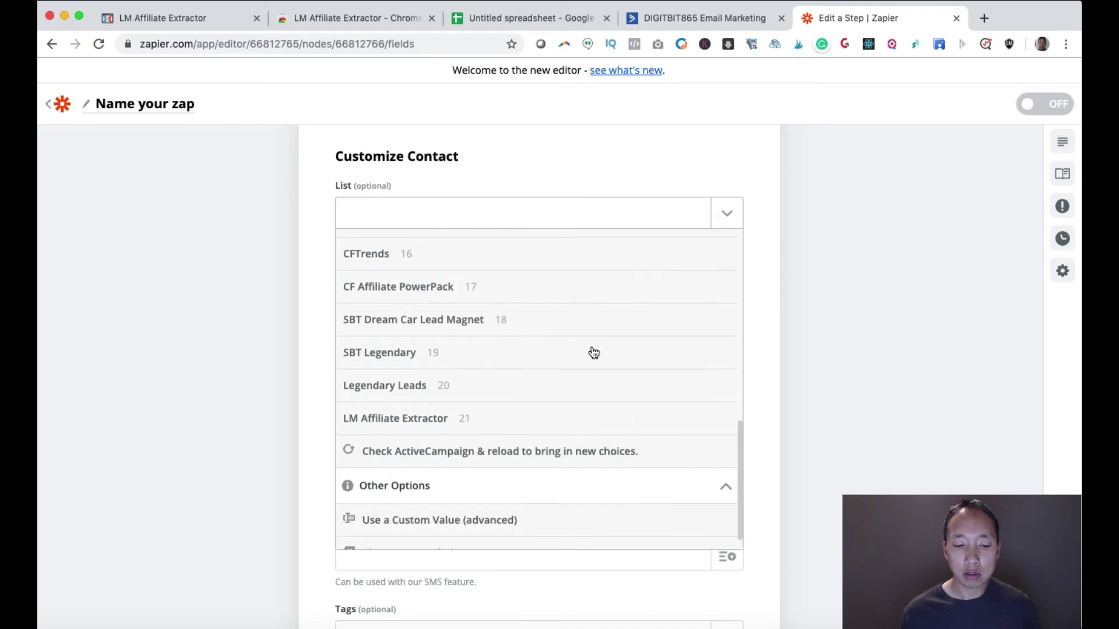
left_click(489, 391)
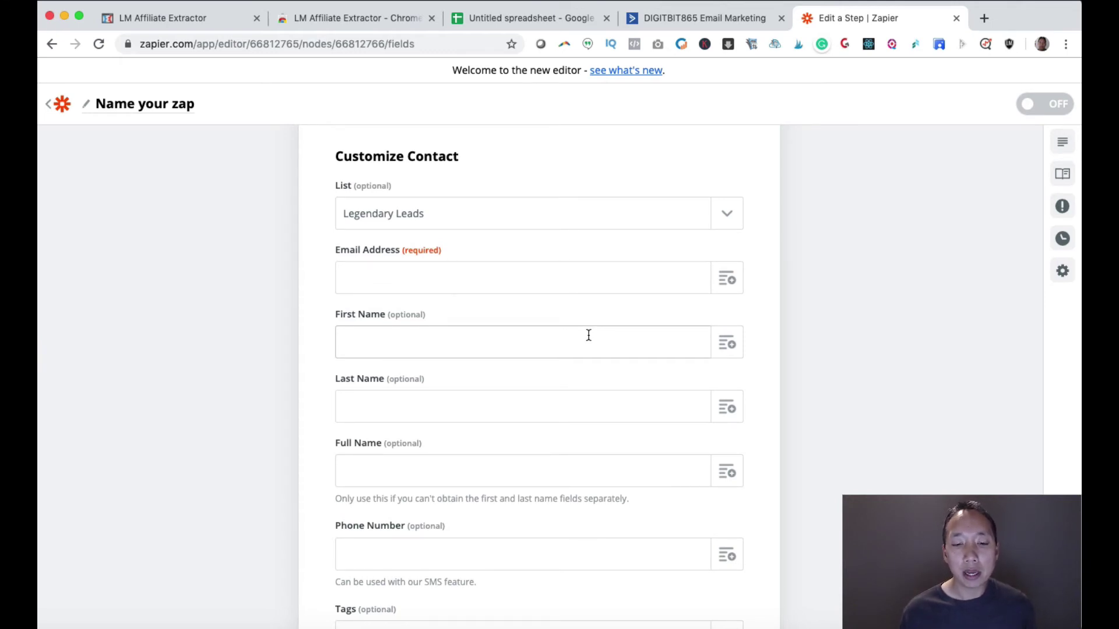
- Map Step 1 Email, Name and Phone into Email Address, Full Name and Phone Number
left_click(731, 282)
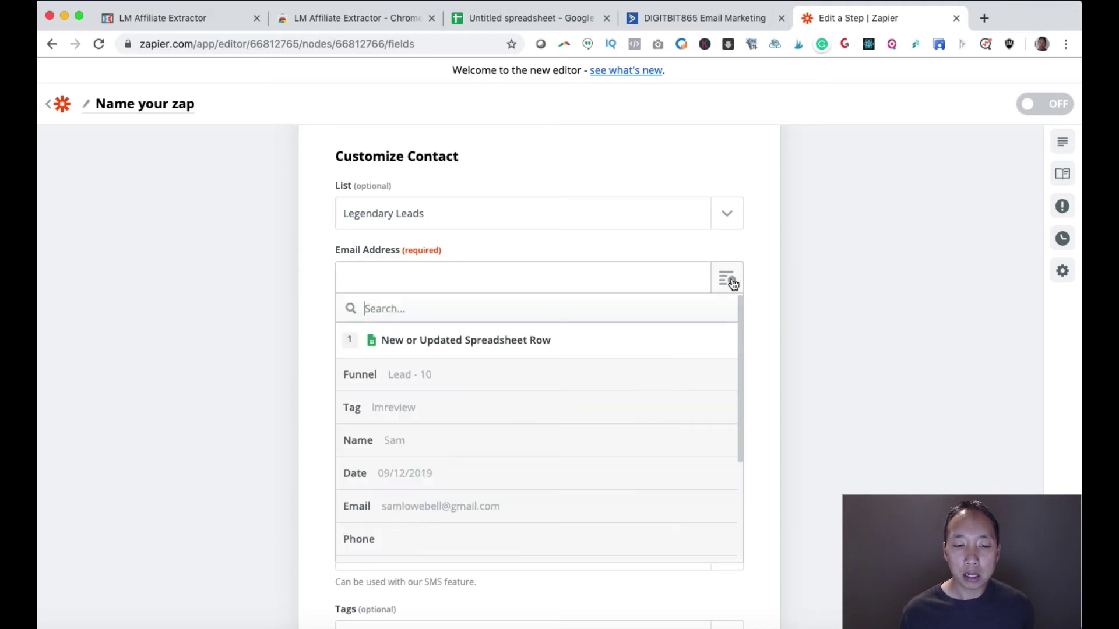
left_click(423, 506)
scroll(655, 398, "down", 1)
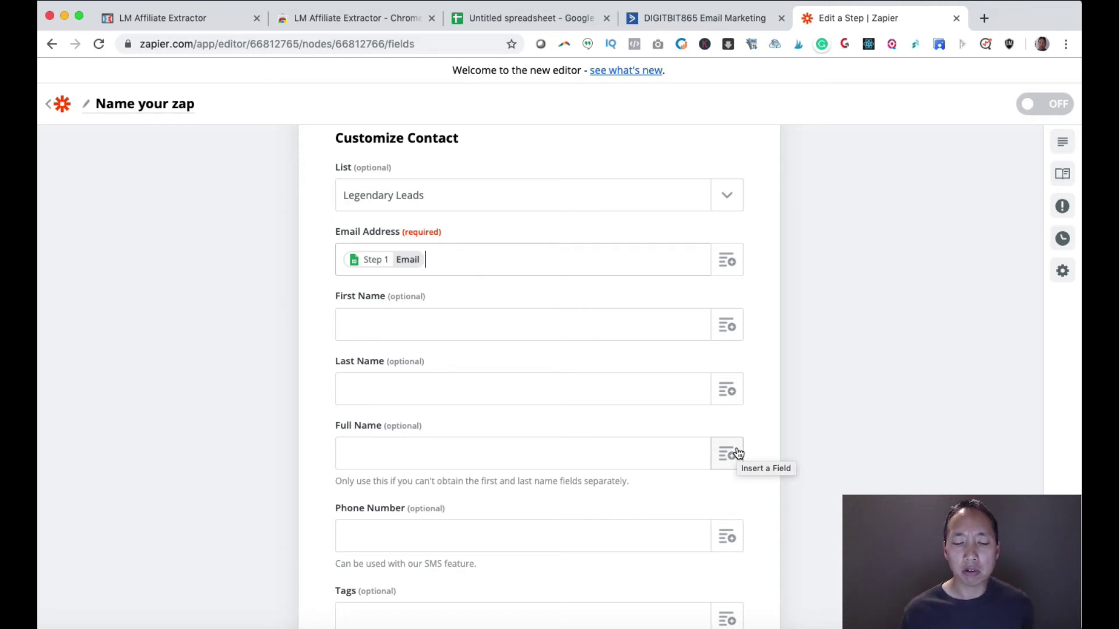
left_click(726, 454)
scroll(762, 439, "down", 3)
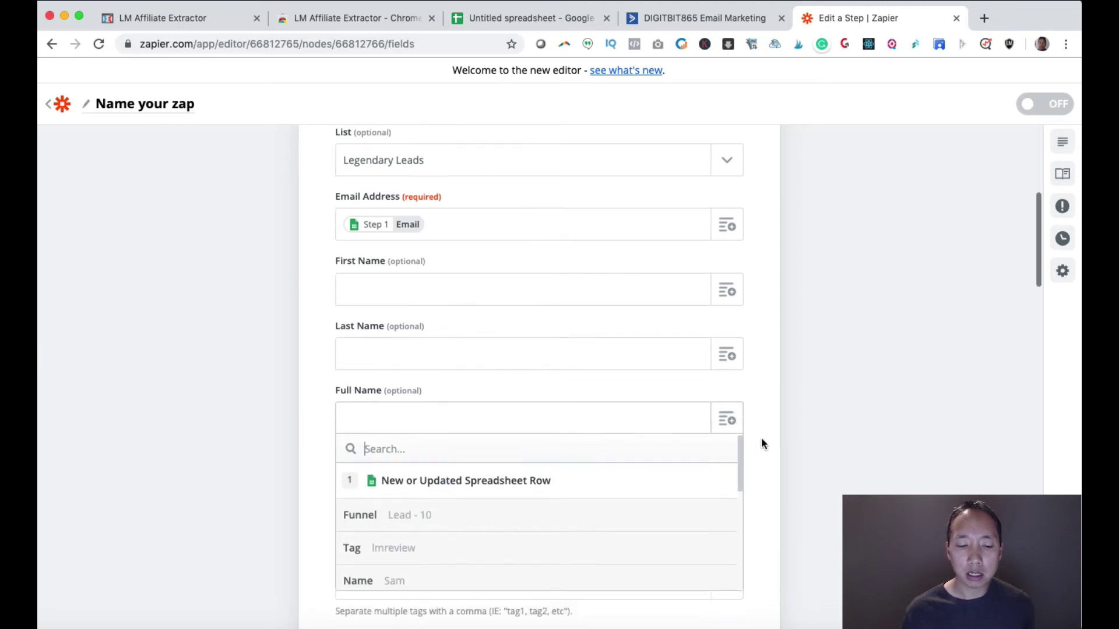
scroll(495, 478, "down", 2)
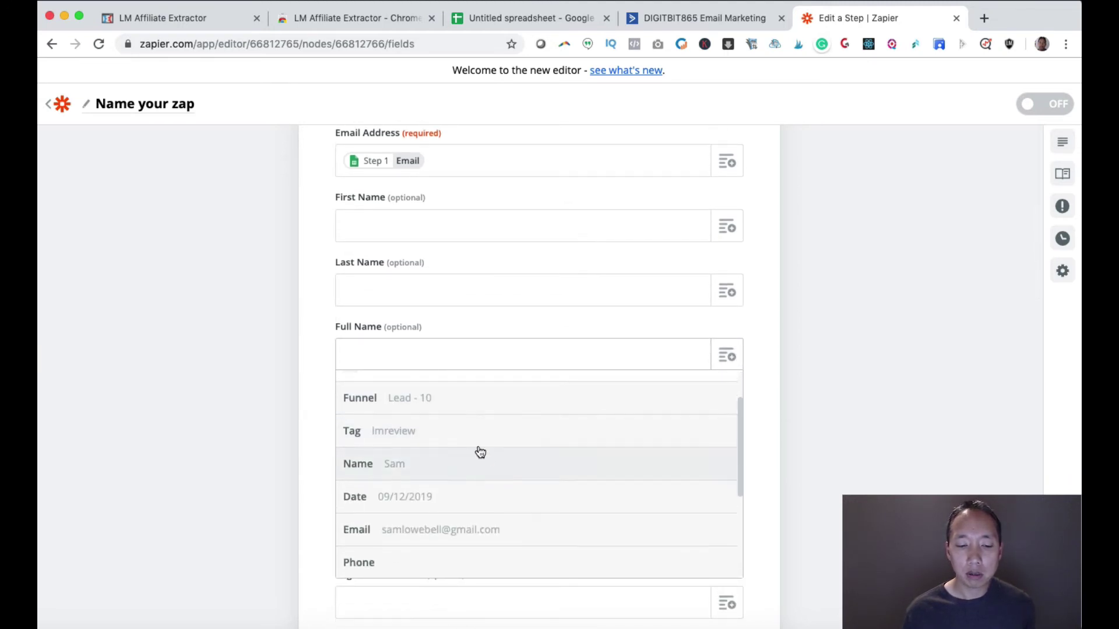
left_click(425, 464)
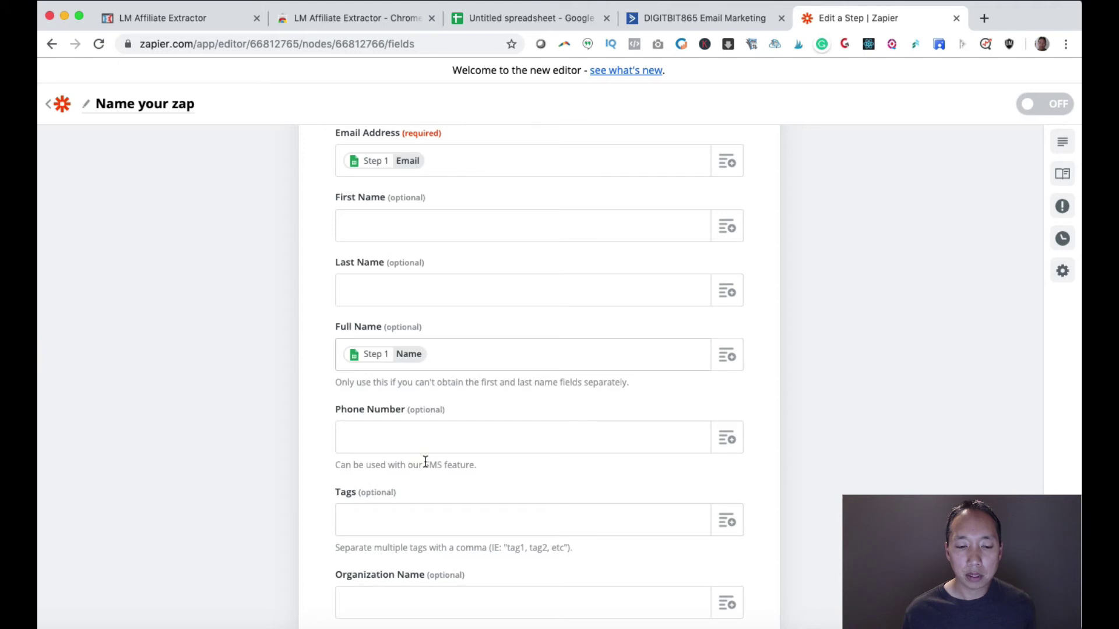
left_click(724, 448)
scroll(496, 501, "down", 2)
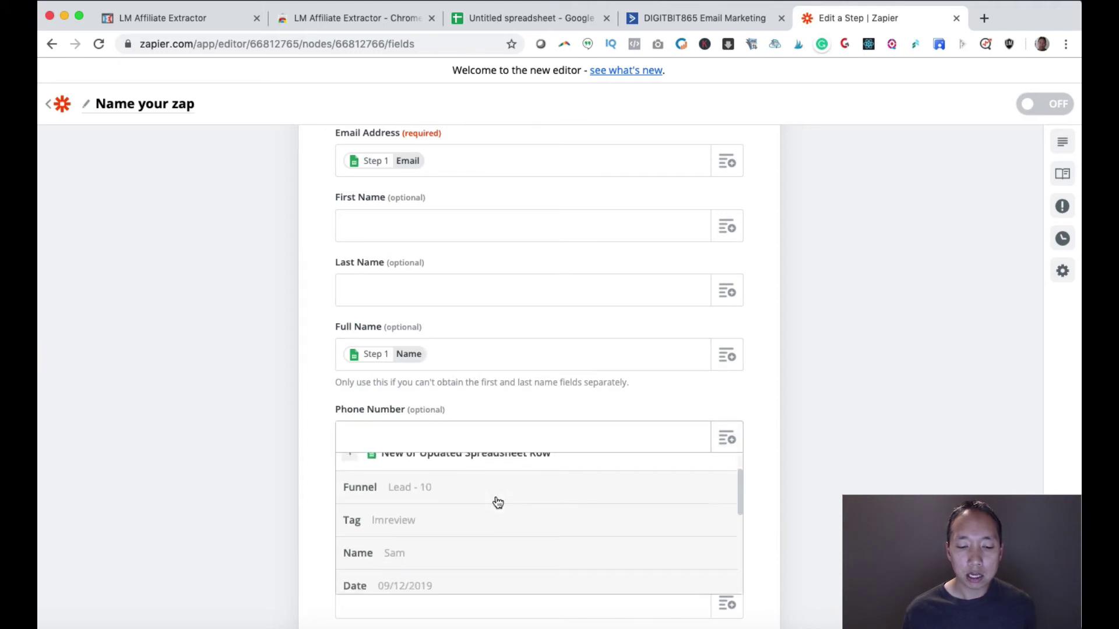
scroll(497, 504, "down", 4)
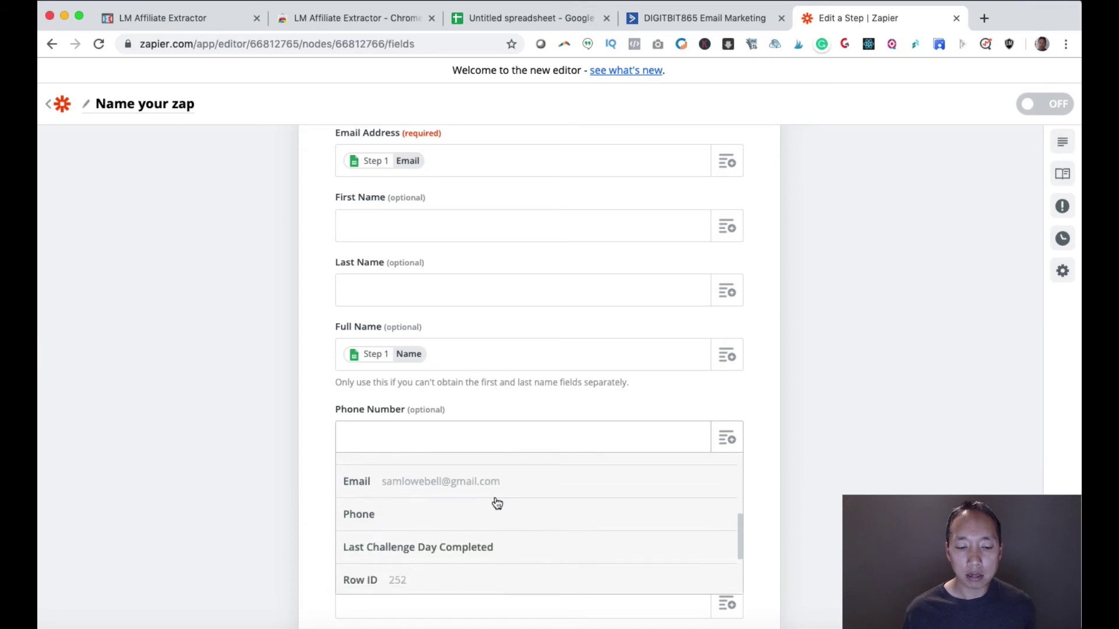
left_click(454, 521)
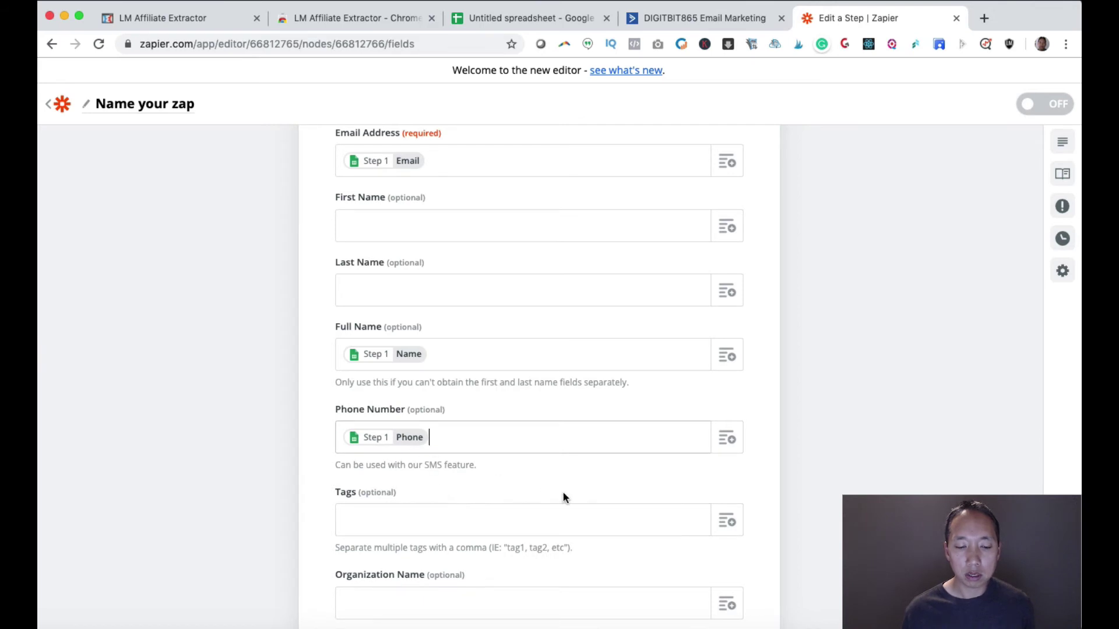
- Insert Step 1 Funnel, Tag and Last Challenge Day Completed into the three LM fields, then continue
scroll(563, 497, "down", 15)
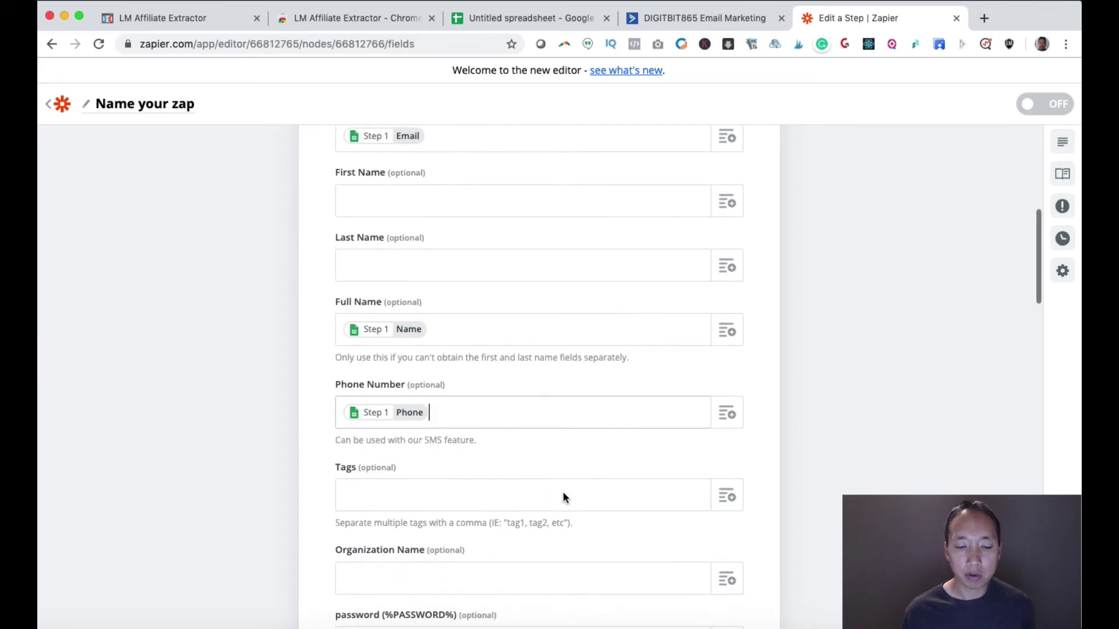
scroll(562, 496, "down", 10)
scroll(563, 497, "down", 2)
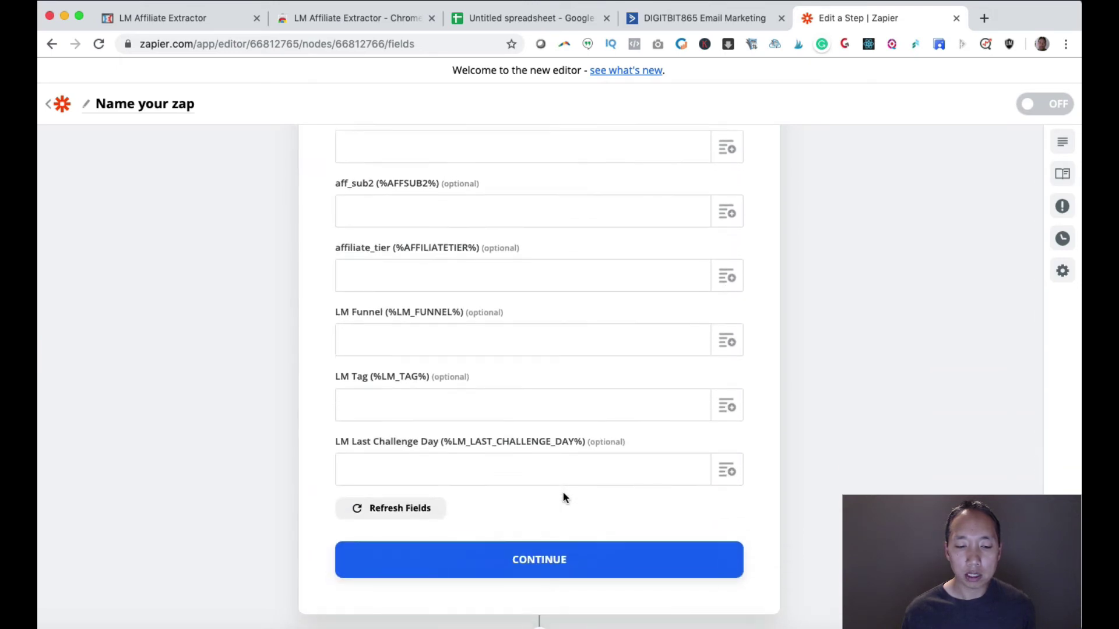
left_click(725, 345)
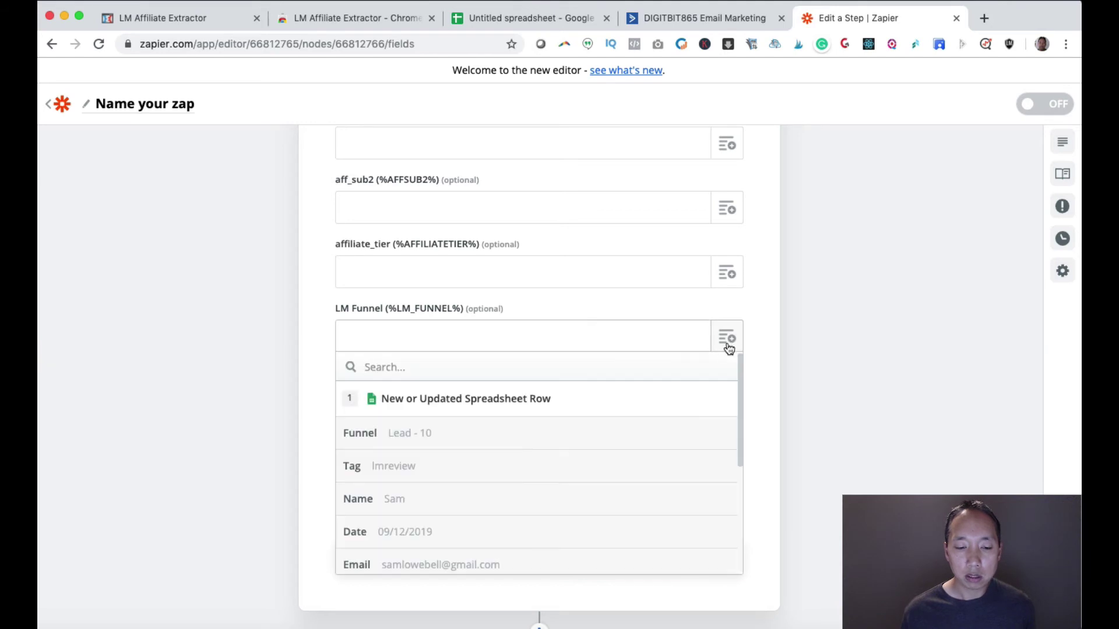
left_click(423, 439)
left_click(727, 402)
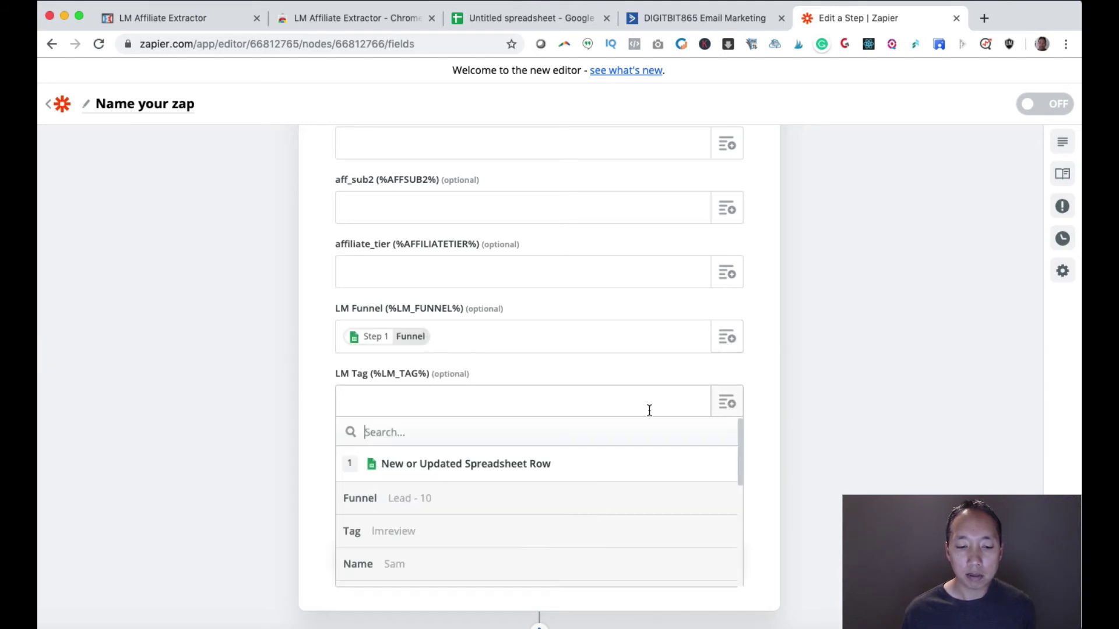
left_click(395, 542)
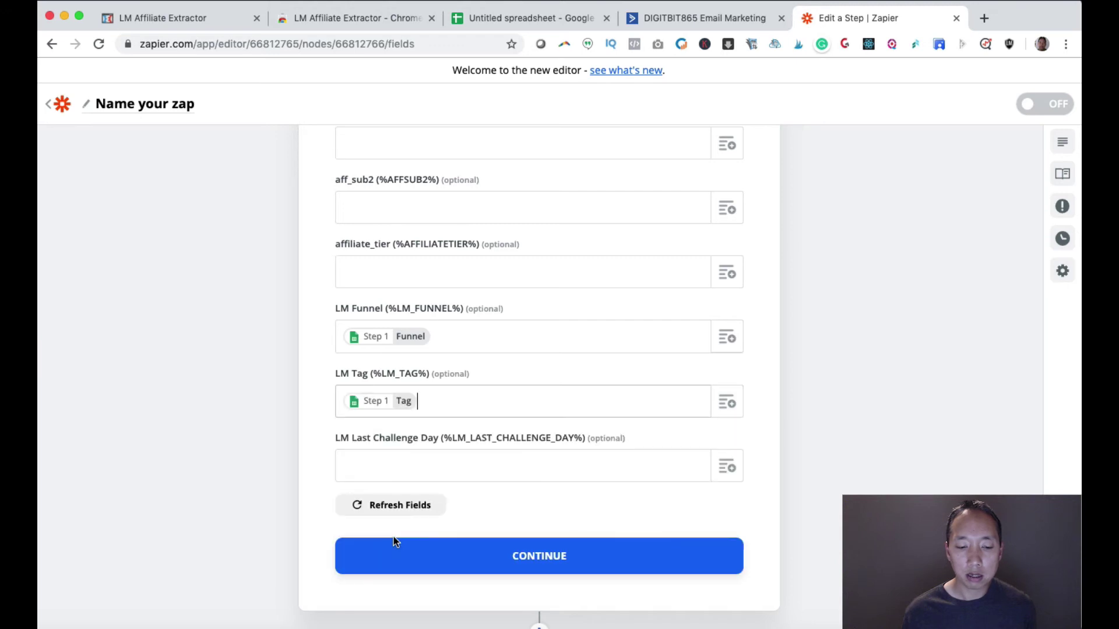
left_click(727, 468)
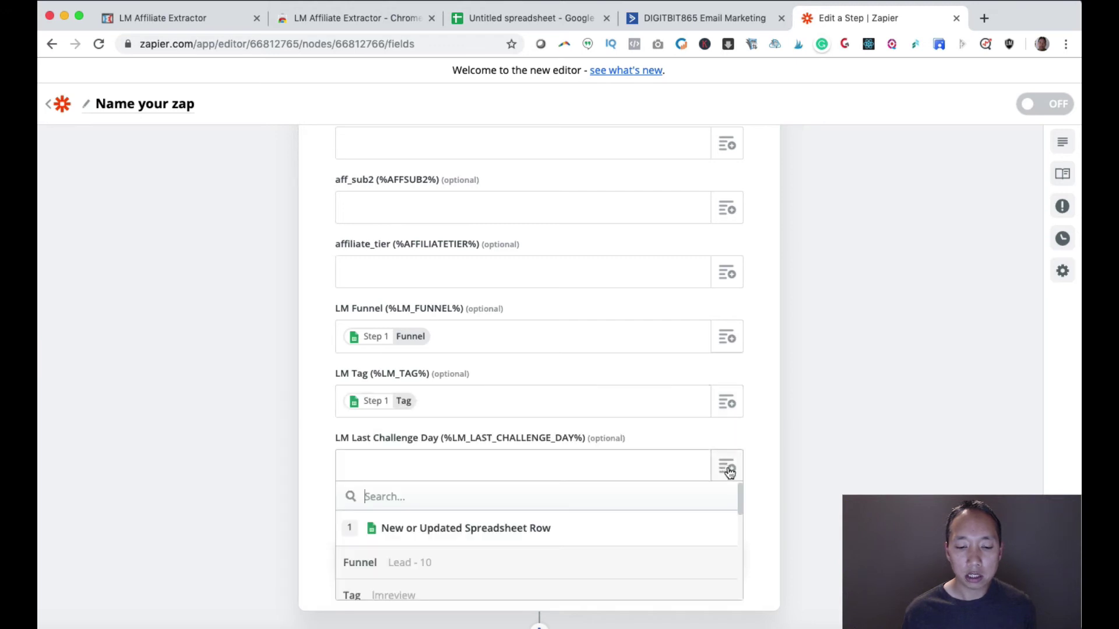
scroll(470, 535, "down", 5)
scroll(471, 535, "down", 1)
left_click(470, 537)
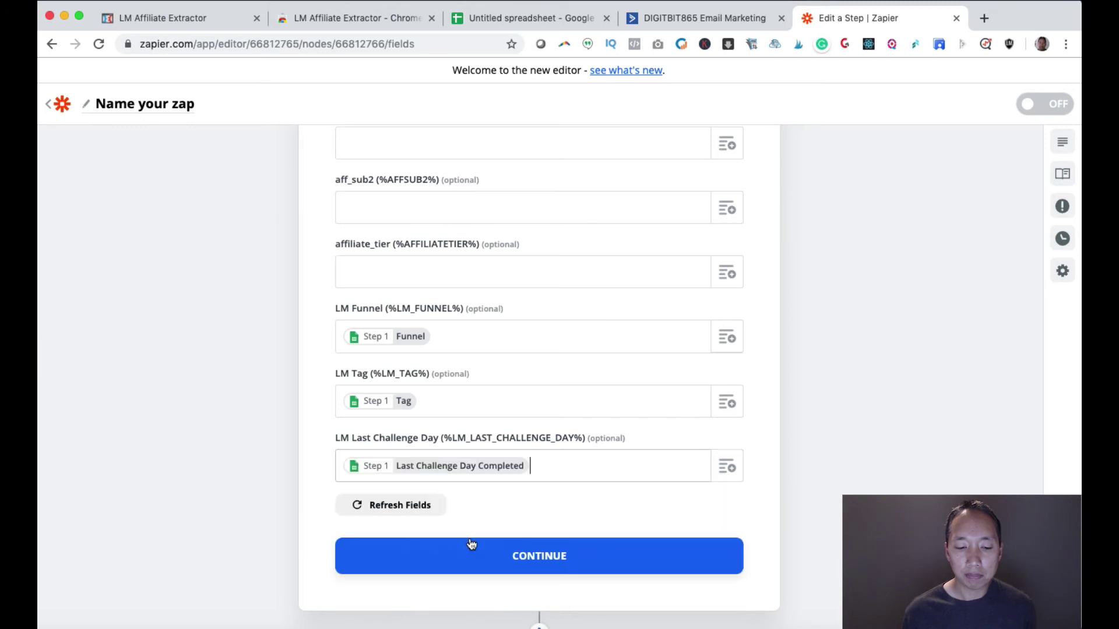
left_click(563, 558)
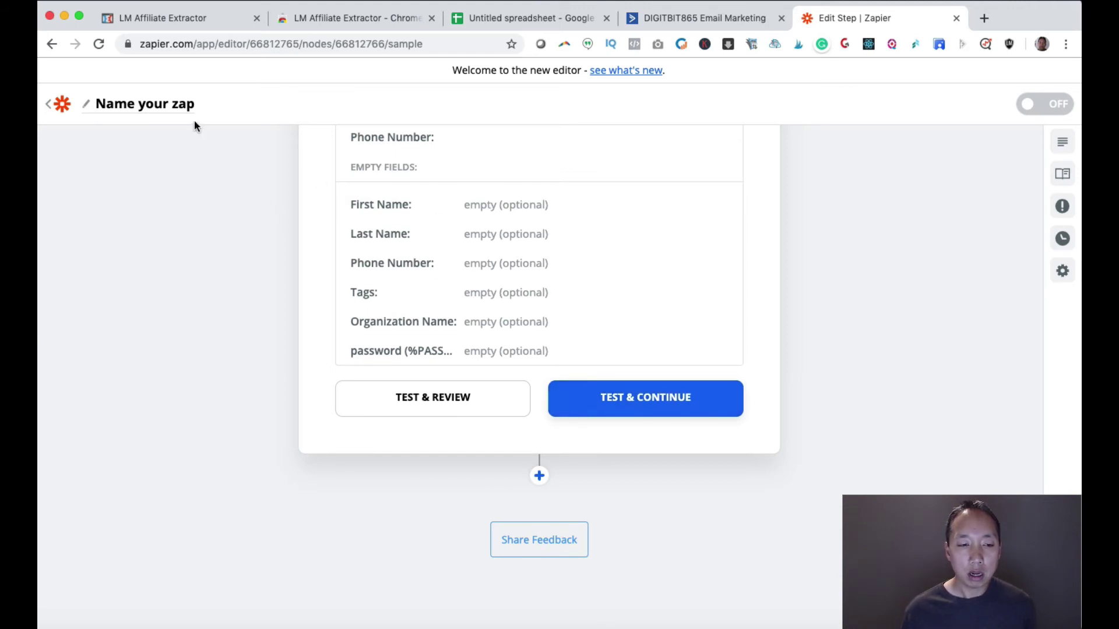
- Rename the zap to 'Google sheet > ActiveCampaign'
left_click(174, 110)
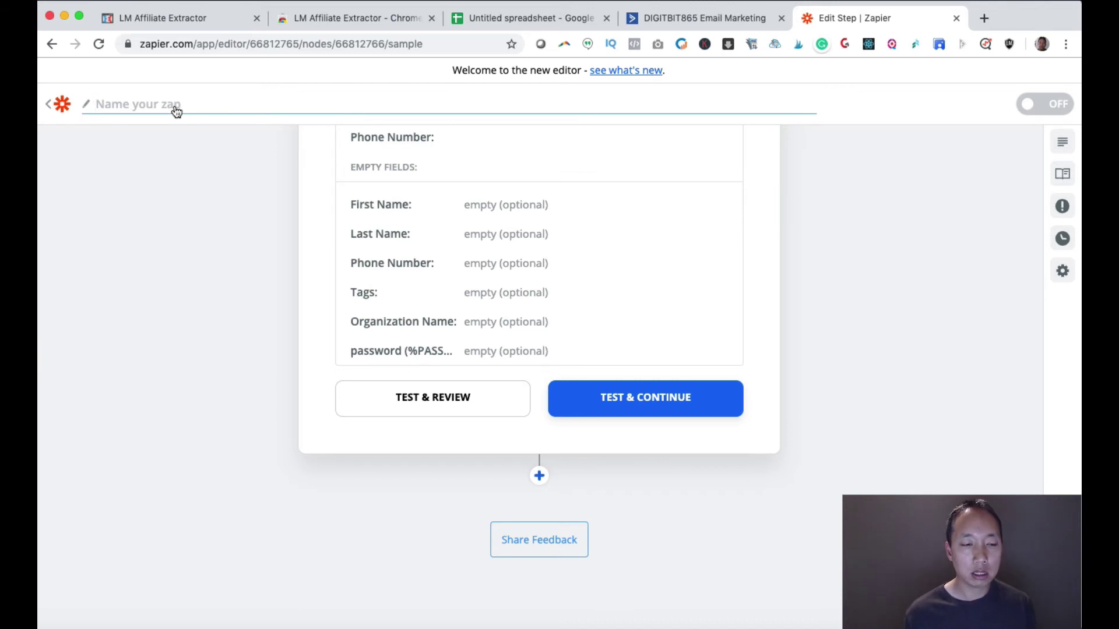
type("Google ")
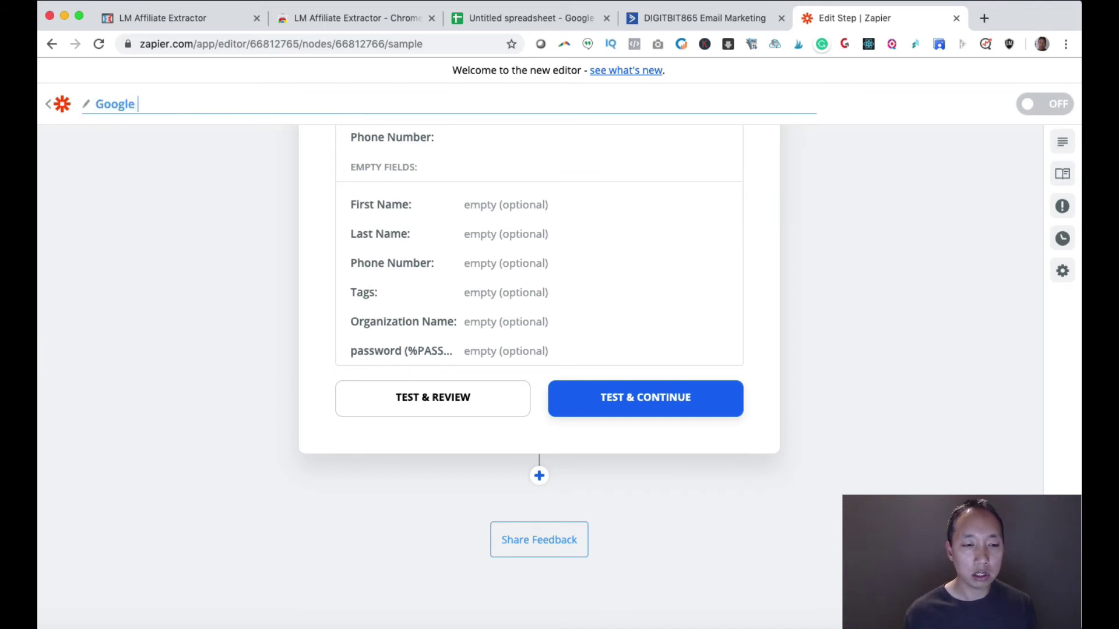
type("sheet > ActiveCa")
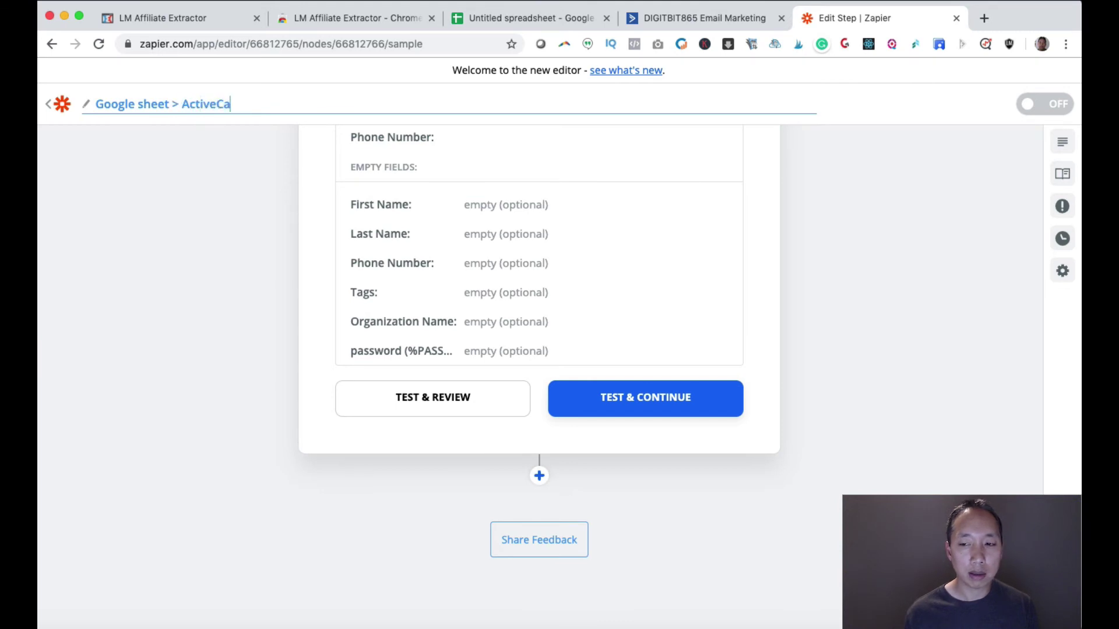
type("mpaign")
key("Return")
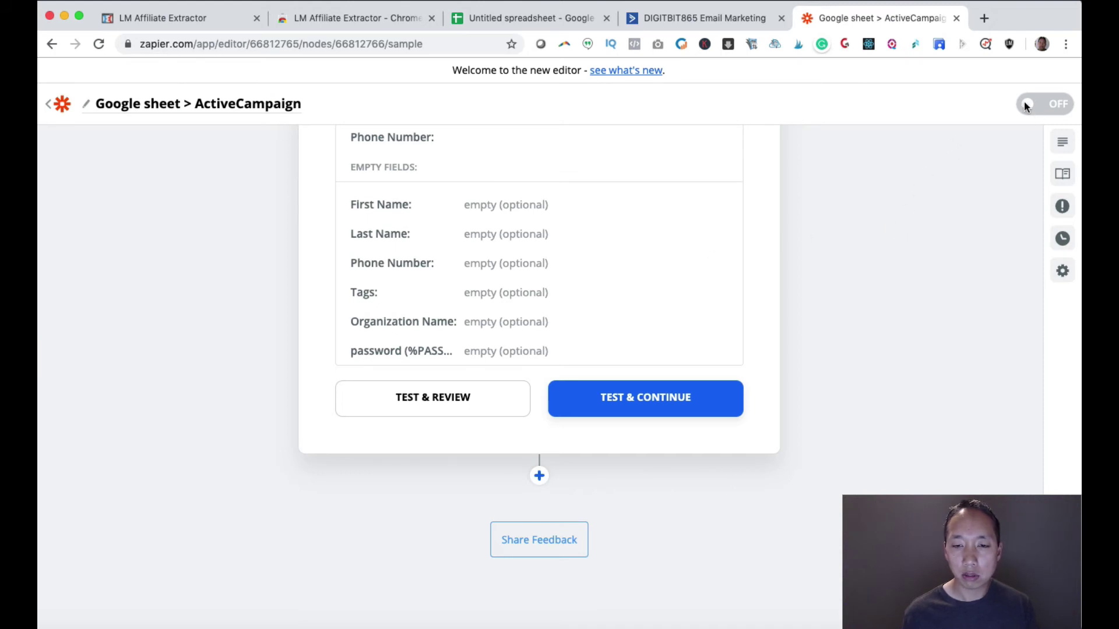
- Confirm the ActiveCampaign test created the contact and turn the zap on
left_click(717, 384)
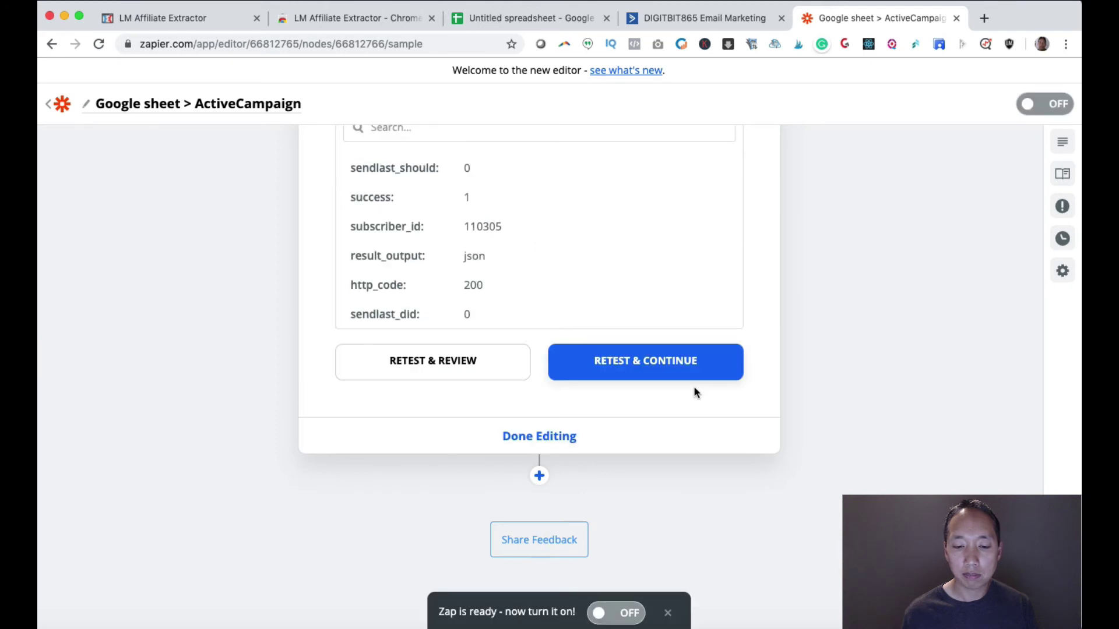
left_click(606, 618)
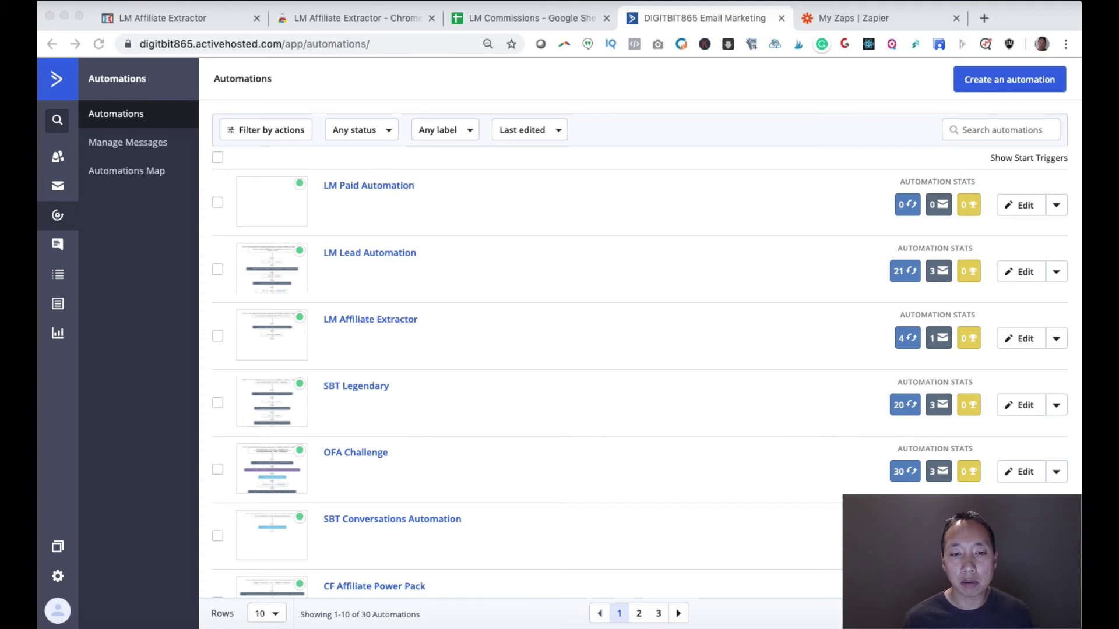
- Show the LM Commissions sheet's Funnel value 'Lead - 10' in cell B13
left_click(837, 520)
left_click(505, 24)
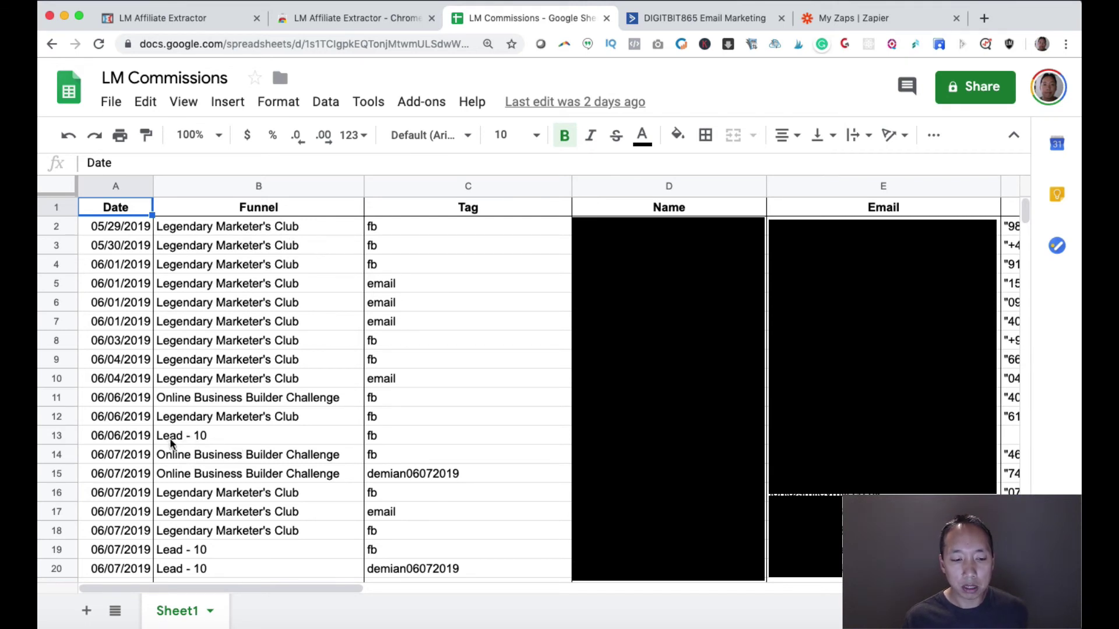
left_click(193, 441)
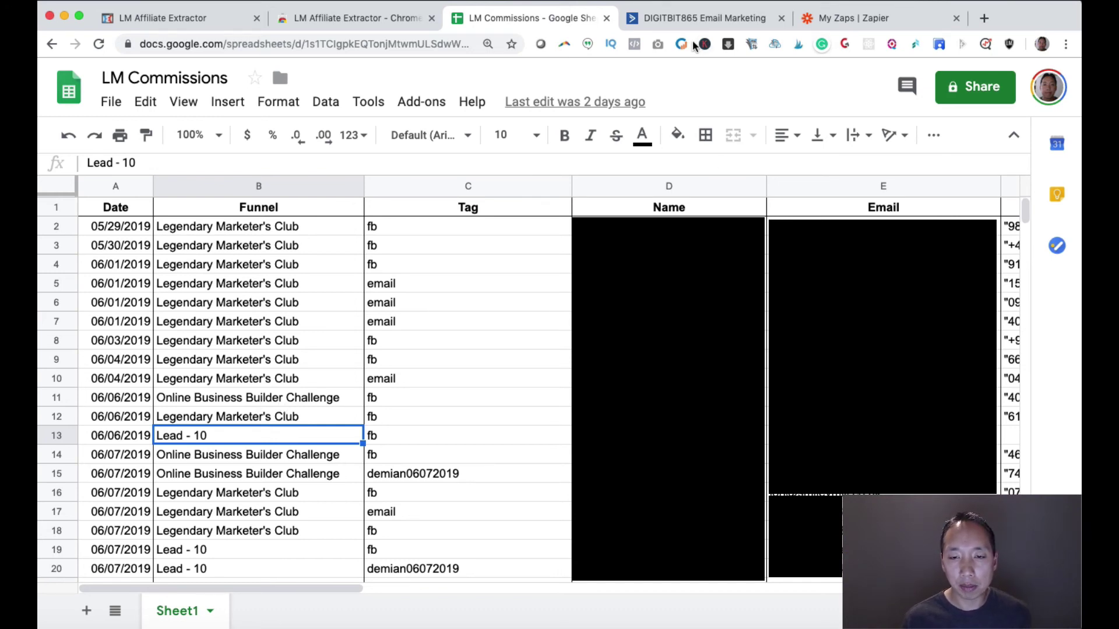
- Review the LM Lead Automation's trigger, waits and emails, then return to the automations list
left_click(669, 18)
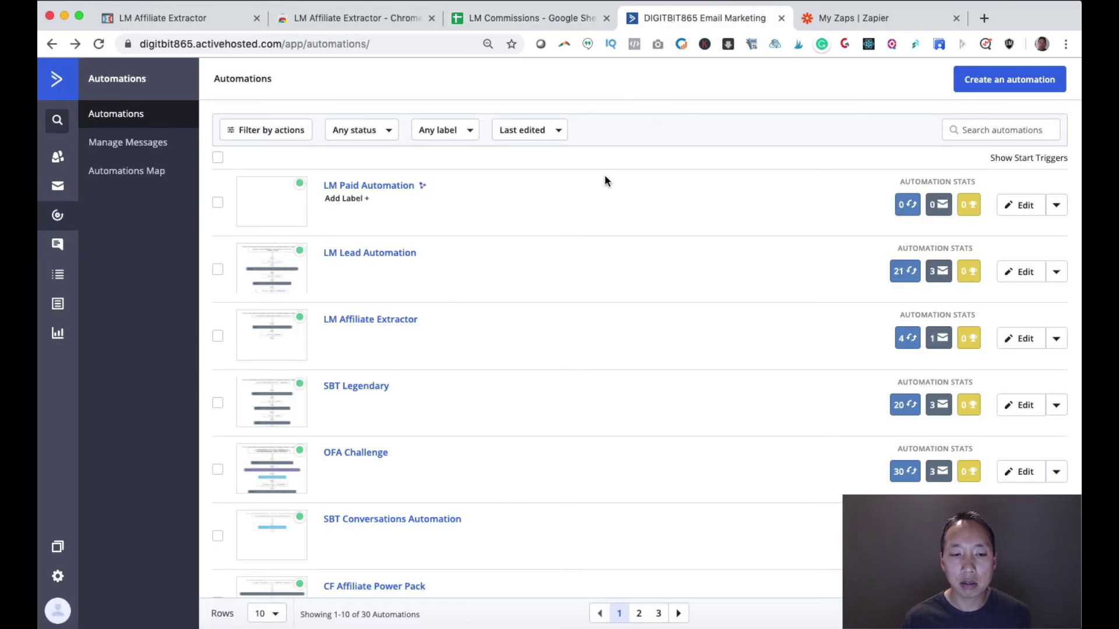
left_click(365, 254)
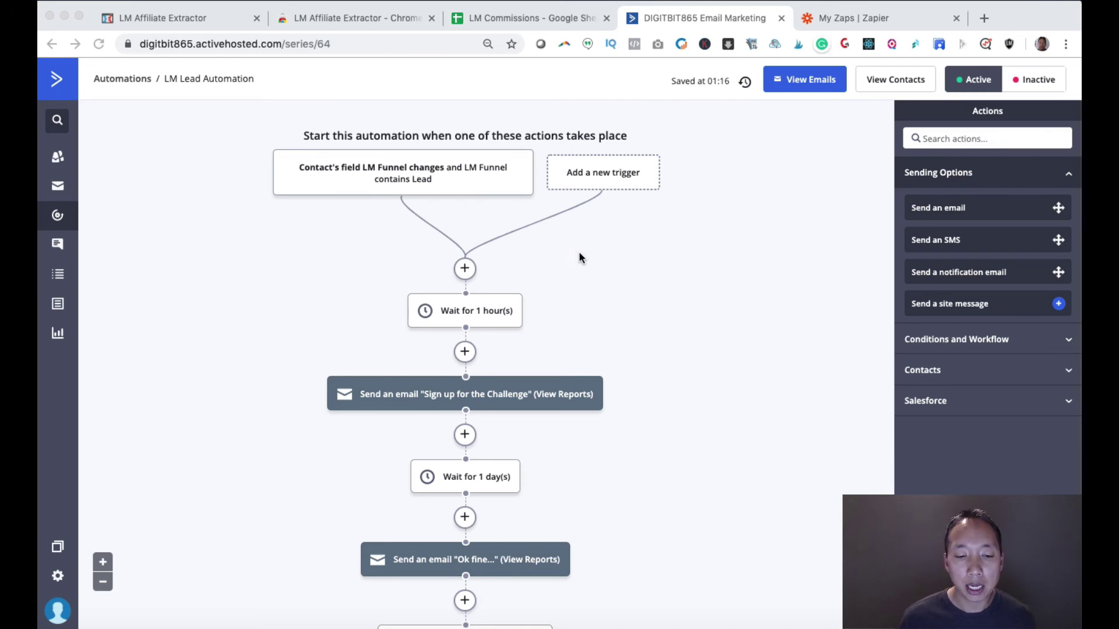
scroll(579, 257, "down", 3)
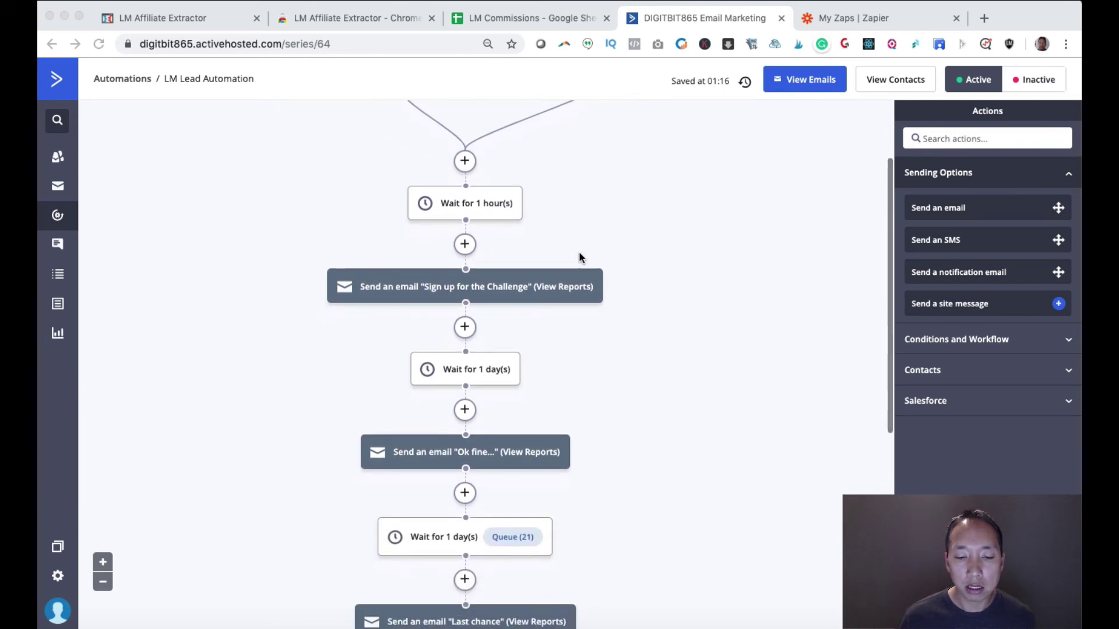
scroll(580, 256, "down", 5)
scroll(579, 254, "up", 4)
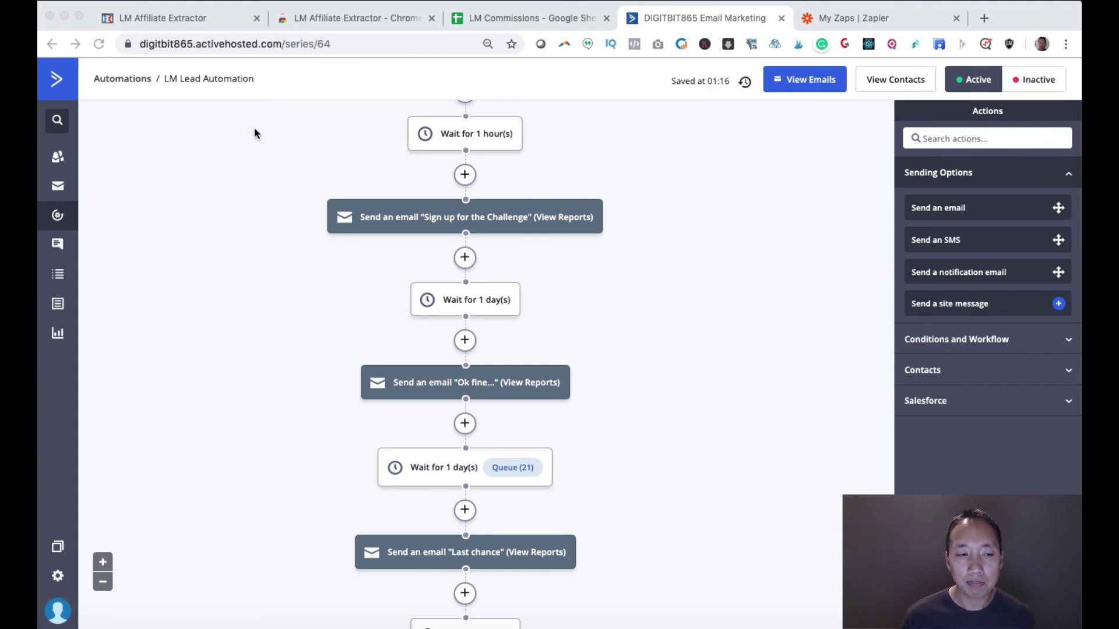
left_click(51, 45)
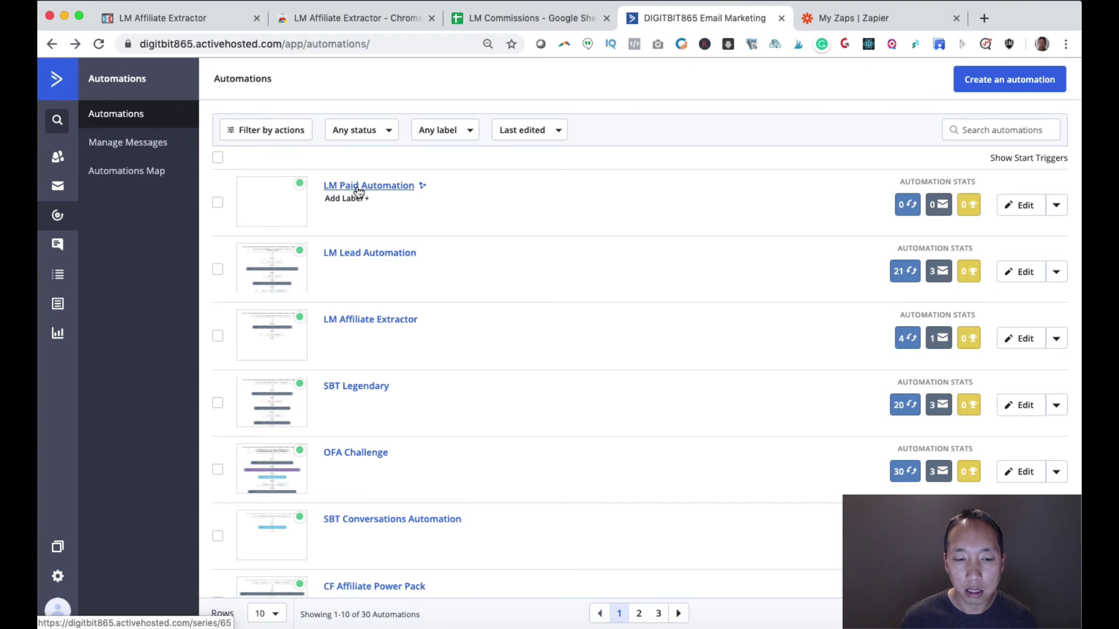
- Inspect LM Paid Automation: LM Funnel change trigger, add tag lm-paid, exit LM Lead Automation
left_click(359, 186)
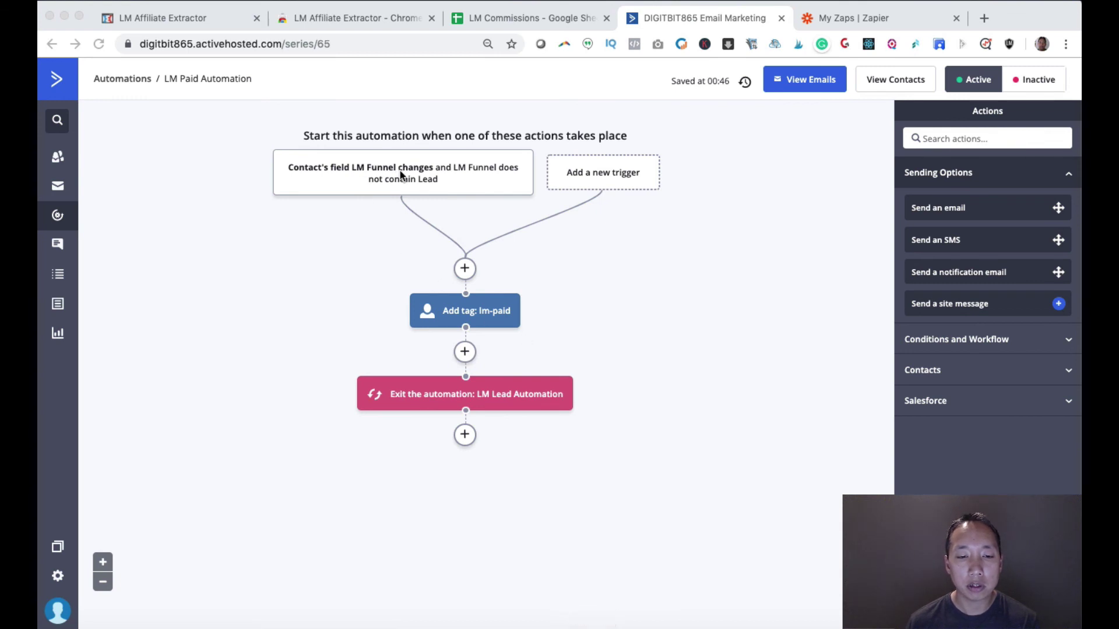
left_click(421, 174)
mouse_move(430, 175)
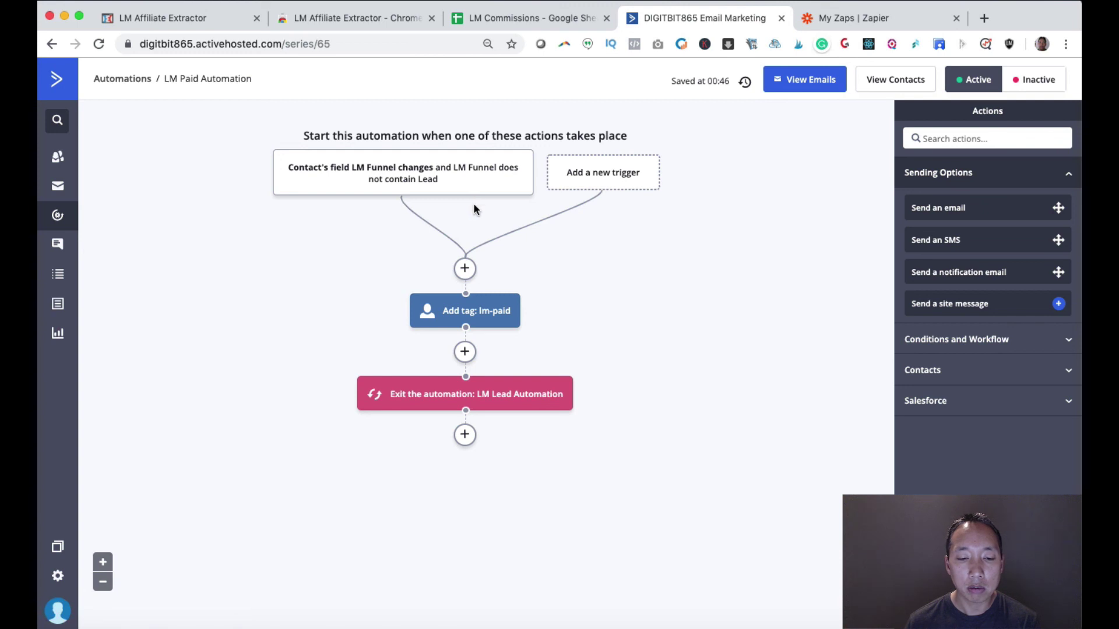
mouse_move(454, 322)
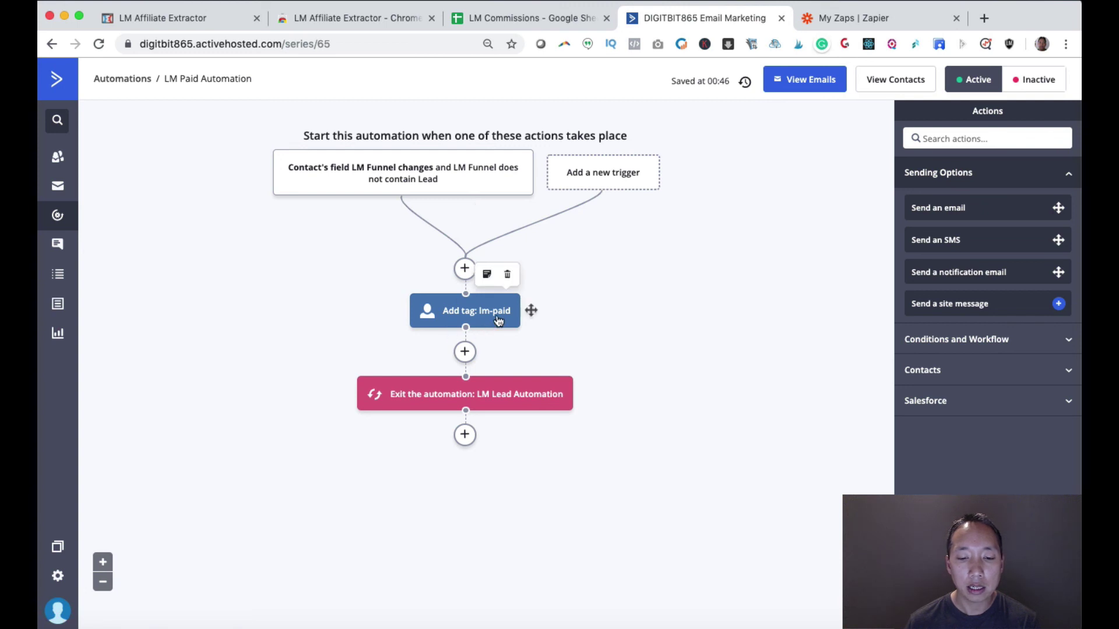
mouse_move(468, 400)
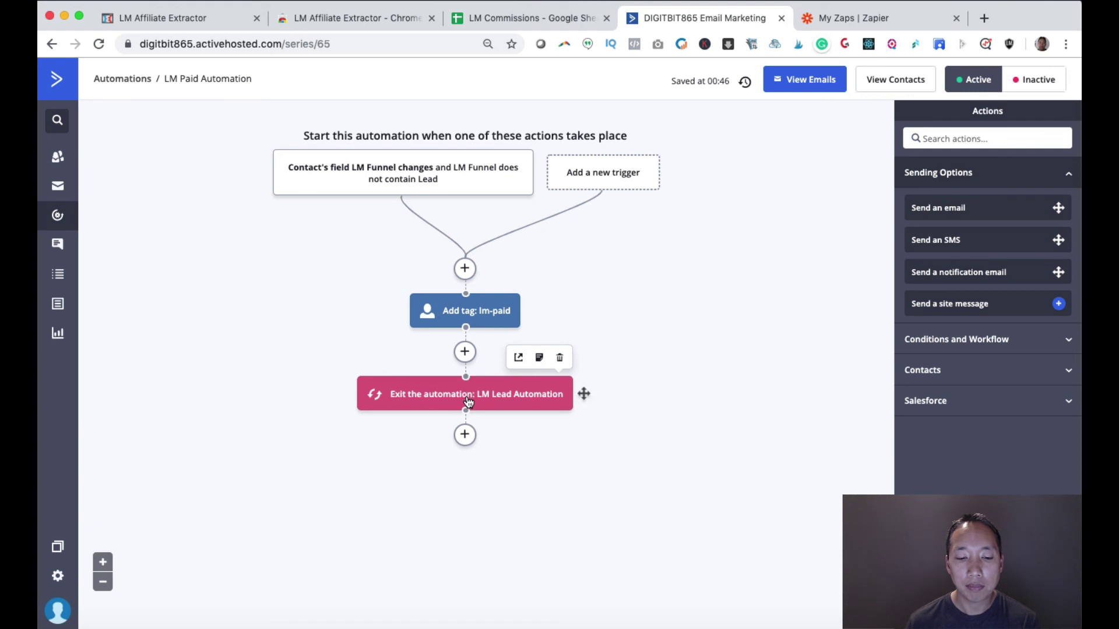